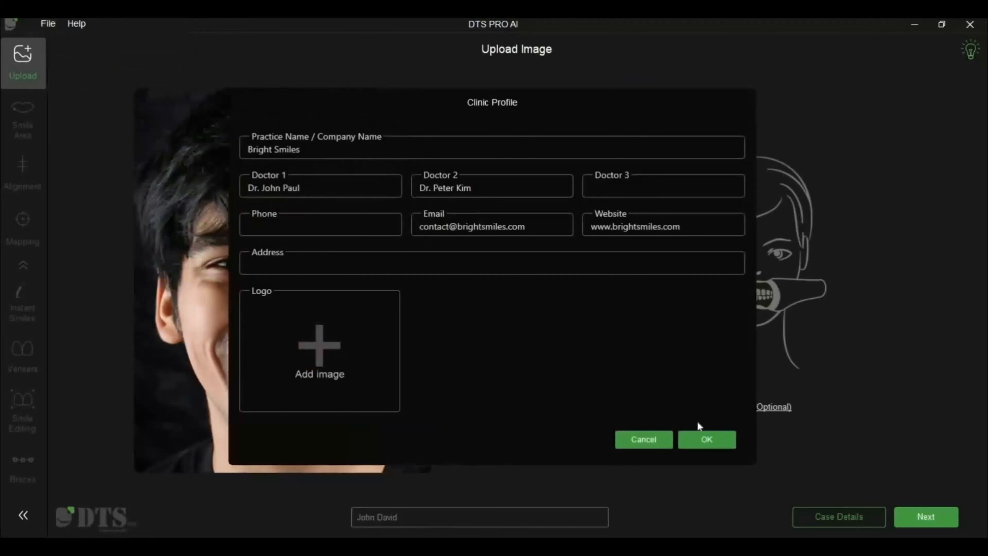
# Confirm the clinic profile and proceed from the uploaded portrait to the smile area selection.
pyautogui.click(710, 441)
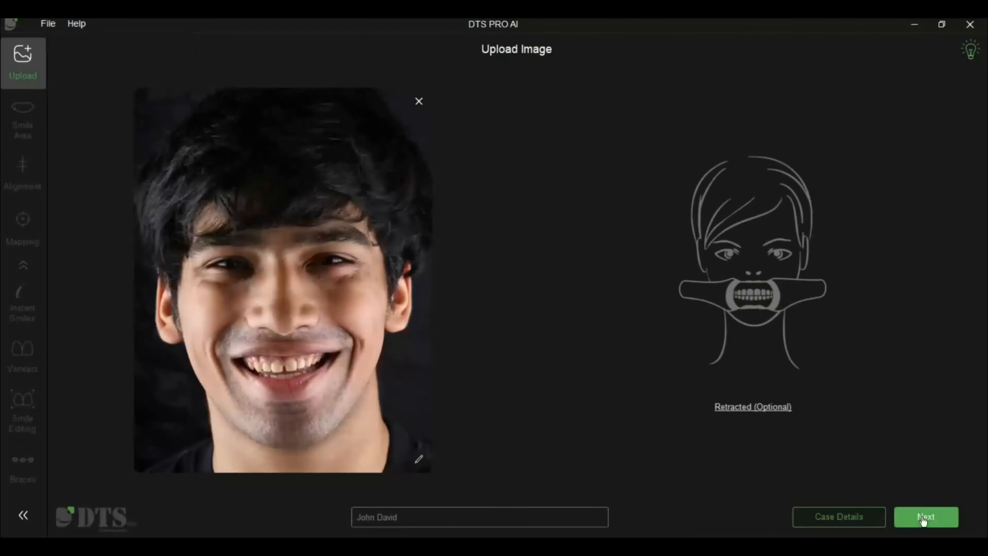
pyautogui.click(925, 518)
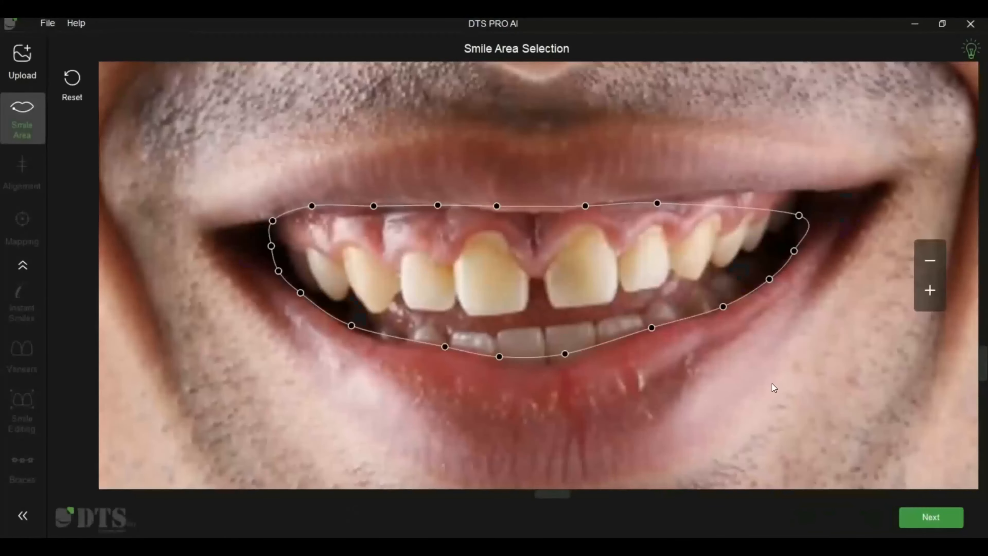
# Move the detected smile outline's upper-edge and corner points outward so they follow the upper lip and mouth corners.
pyautogui.moveTo(657, 203); pyautogui.dragTo(795, 191)
pyautogui.moveTo(312, 206); pyautogui.dragTo(310, 210)
pyautogui.moveTo(375, 208); pyautogui.dragTo(369, 208)
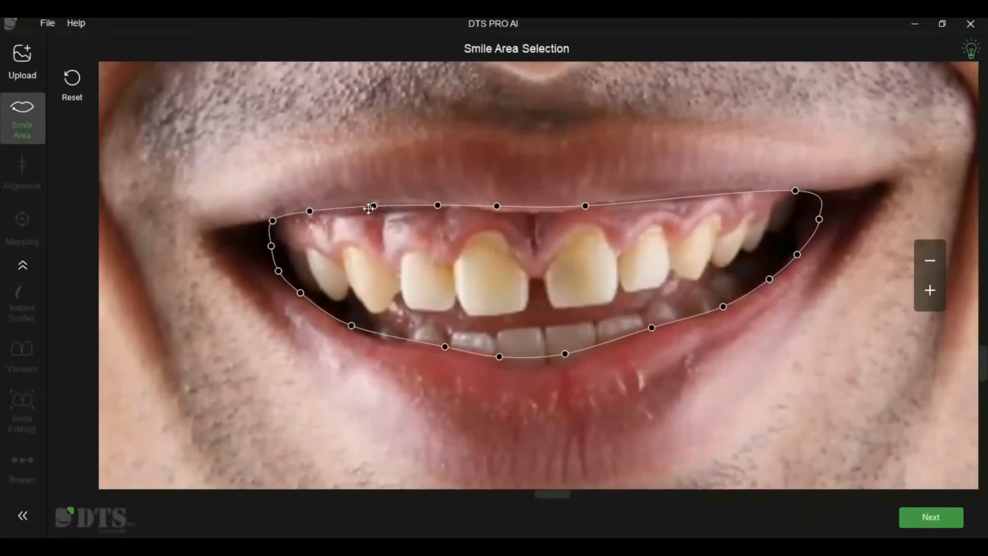
pyautogui.moveTo(273, 221); pyautogui.dragTo(256, 225)
pyautogui.click(261, 249)
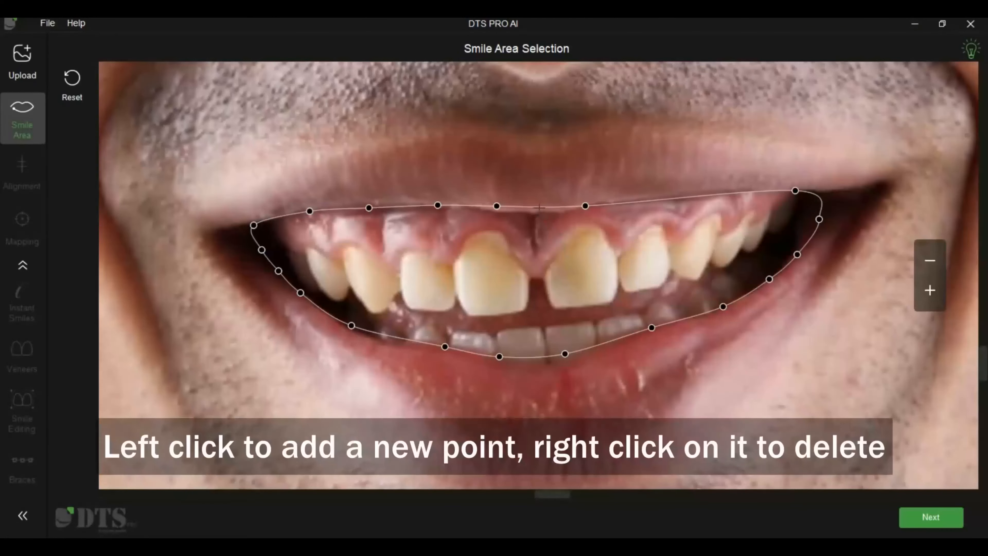
# Reset the smile outline, redraw it from one mouth corner to the other and fit its upper edge to the lip.
pyautogui.click(72, 85)
pyautogui.moveTo(269, 225); pyautogui.dragTo(796, 361)
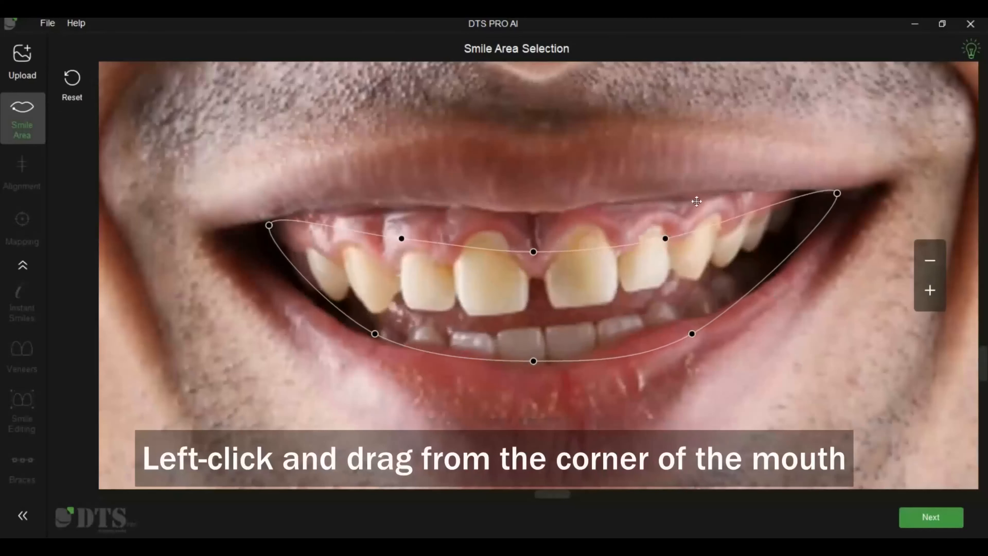
pyautogui.moveTo(665, 238); pyautogui.dragTo(702, 198)
pyautogui.moveTo(534, 252); pyautogui.dragTo(566, 210)
pyautogui.moveTo(402, 238); pyautogui.dragTo(404, 208)
pyautogui.moveTo(837, 193); pyautogui.dragTo(826, 196)
# Fit the redrawn outline's lower edge to the lower lip, adding an extra point between the existing lower points.
pyautogui.moveTo(691, 334); pyautogui.dragTo(745, 293)
pyautogui.moveTo(375, 333); pyautogui.dragTo(347, 326)
pyautogui.moveTo(533, 361); pyautogui.dragTo(540, 356)
pyautogui.click(437, 352)
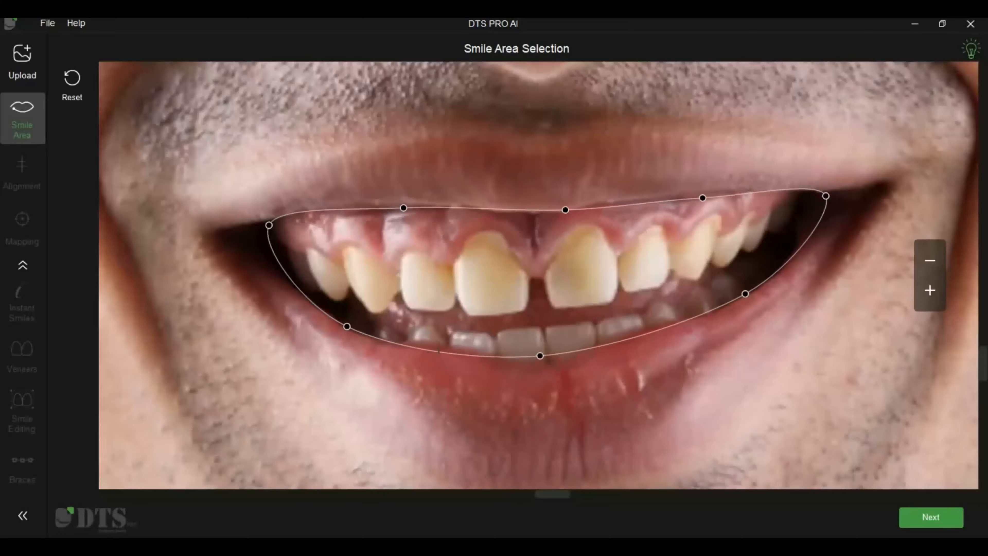
pyautogui.moveTo(437, 352); pyautogui.dragTo(440, 347)
pyautogui.moveTo(346, 326); pyautogui.dragTo(340, 323)
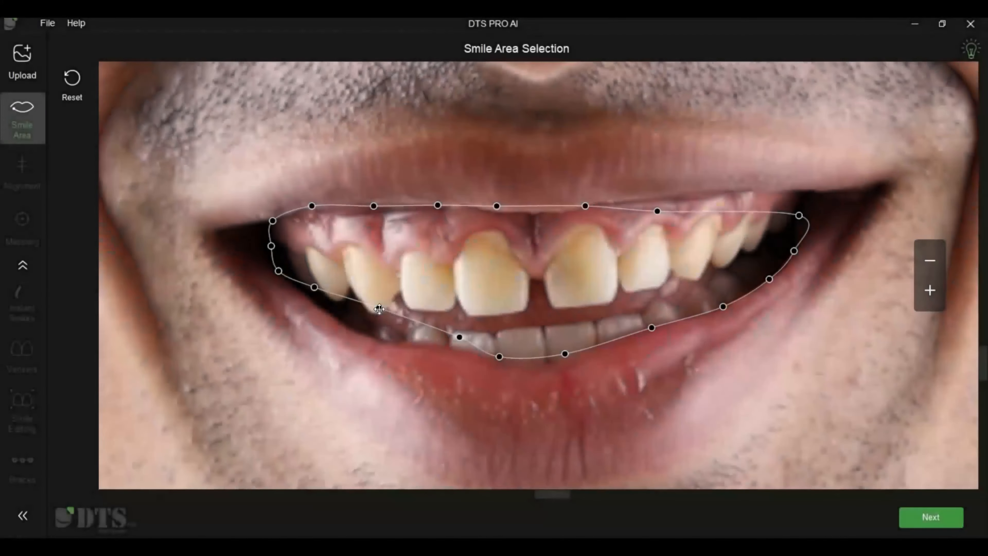
# Correct the detected outline's lower-edge and upper-edge points to match the lips and proceed to image alignment.
pyautogui.moveTo(379, 307); pyautogui.dragTo(363, 333)
pyautogui.moveTo(314, 287); pyautogui.dragTo(303, 295)
pyautogui.moveTo(657, 211); pyautogui.dragTo(762, 190)
pyautogui.moveTo(459, 338); pyautogui.dragTo(443, 344)
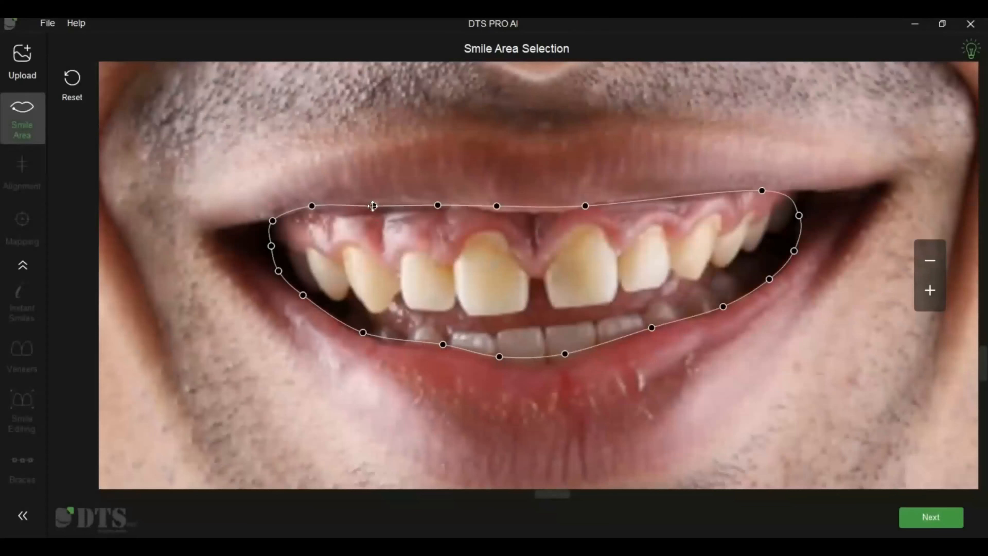
pyautogui.click(936, 520)
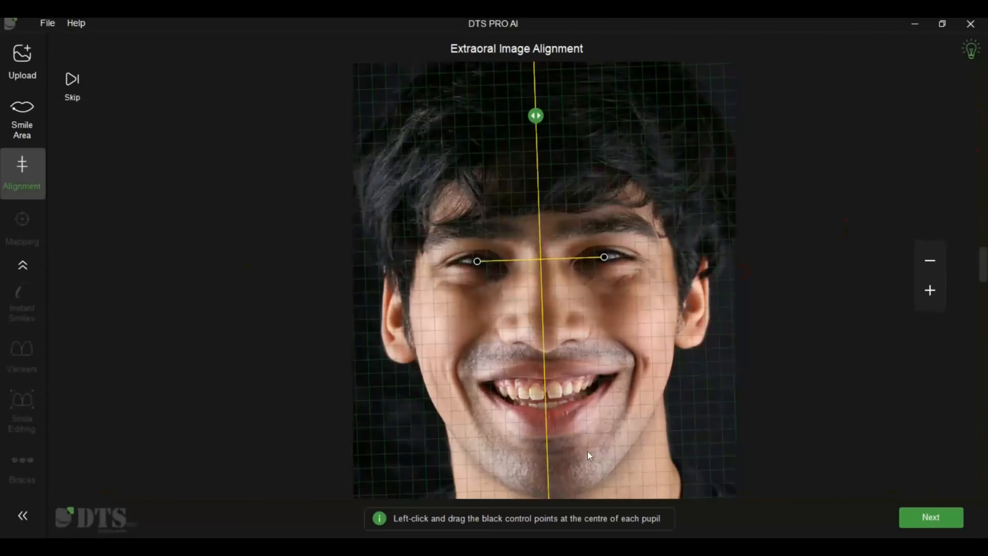
# Center the alignment control point on the pupil of the eye at the photo's right side.
pyautogui.scroll(4, 629, 411)
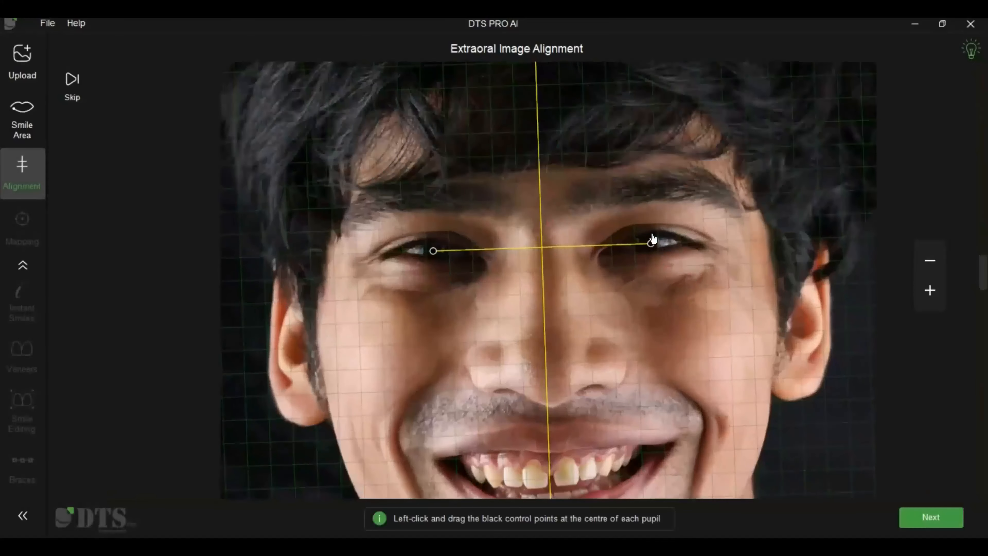
pyautogui.moveTo(653, 246); pyautogui.dragTo(654, 245)
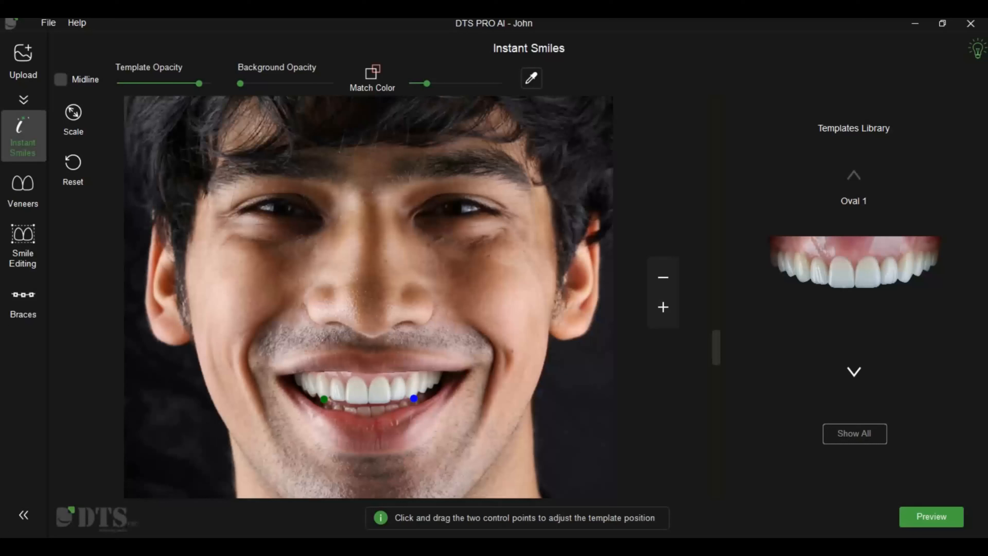
# Fit the Oval 1 template over the upper teeth with its two control points and check it against the midline guides.
pyautogui.moveTo(324, 399); pyautogui.dragTo(327, 402)
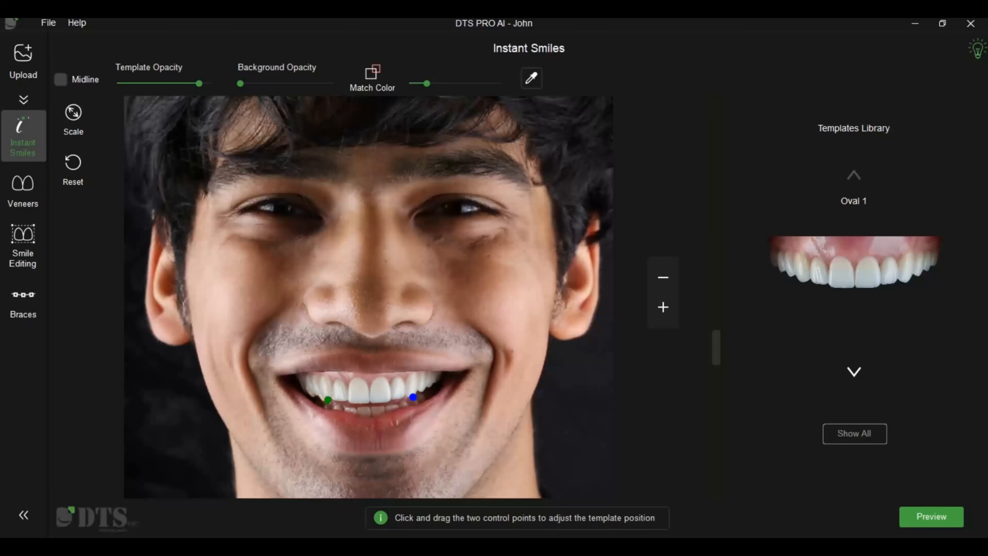
pyautogui.scroll(3, 241, 257)
pyautogui.moveTo(236, 262); pyautogui.dragTo(234, 259)
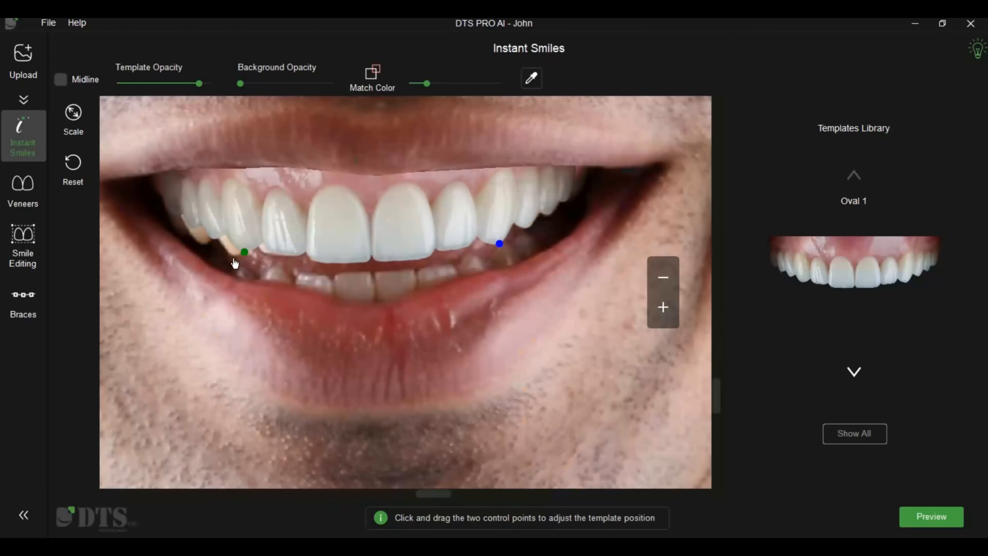
pyautogui.moveTo(500, 245); pyautogui.dragTo(501, 244)
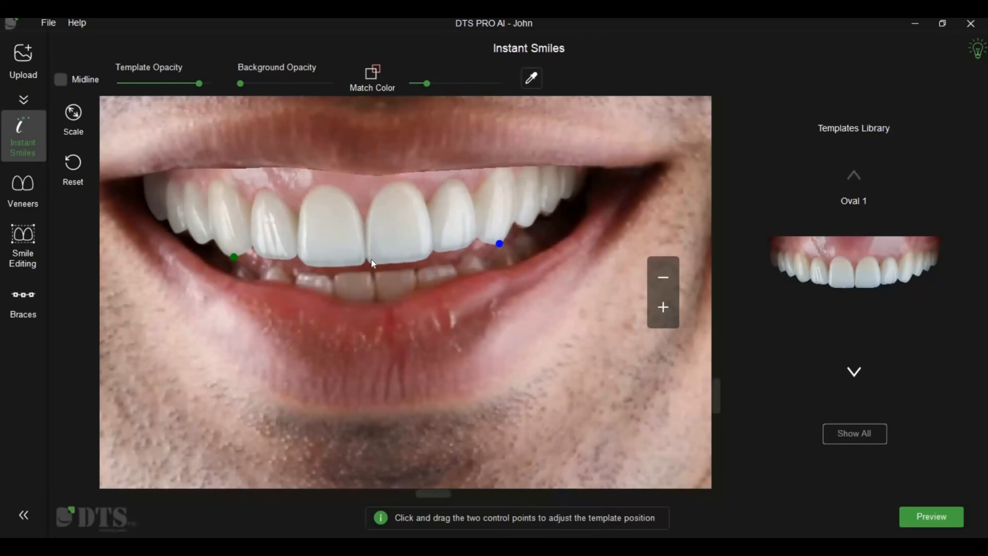
pyautogui.moveTo(236, 264); pyautogui.dragTo(236, 259)
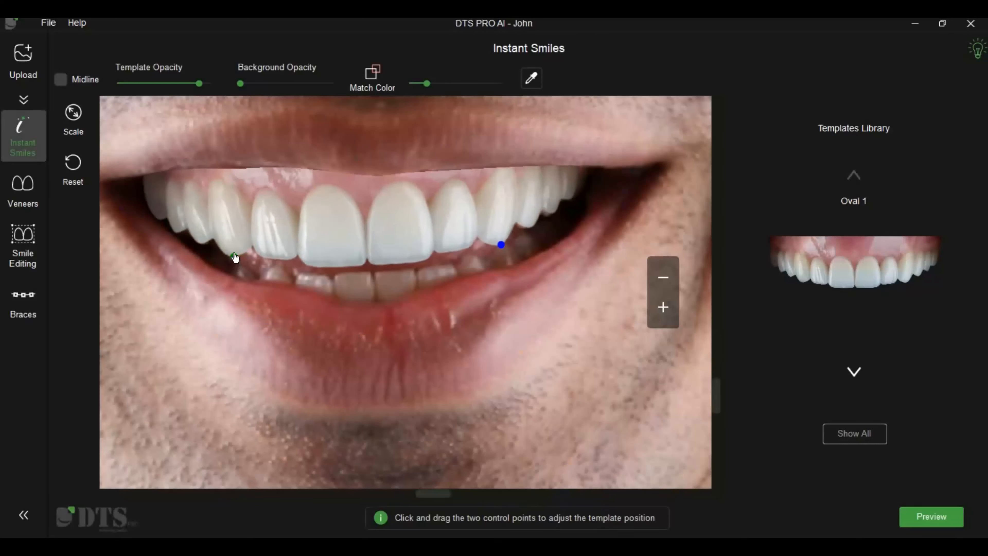
pyautogui.click(60, 79)
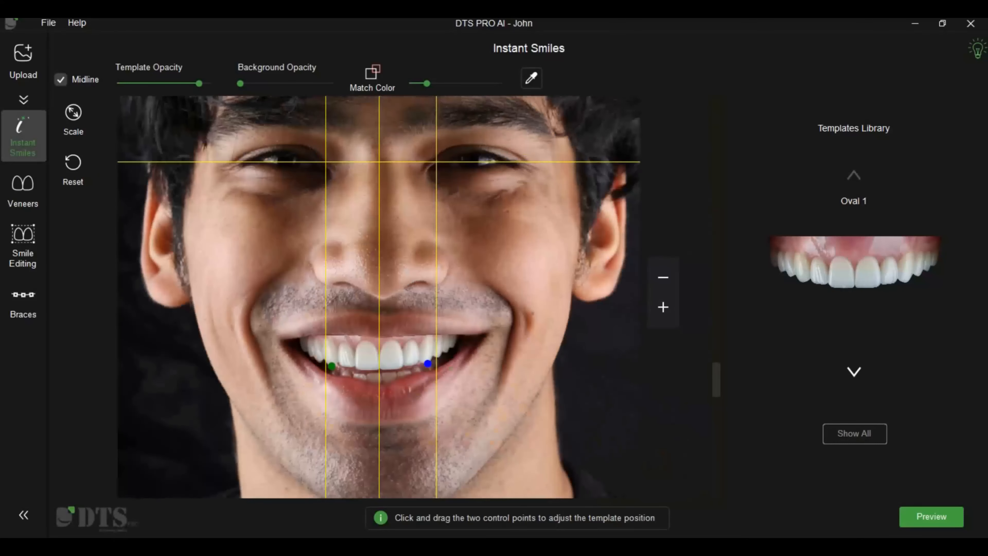
pyautogui.click(59, 81)
# Lower the template opacity to about half and raise the background opacity to slightly above half.
pyautogui.moveTo(200, 84); pyautogui.dragTo(160, 86)
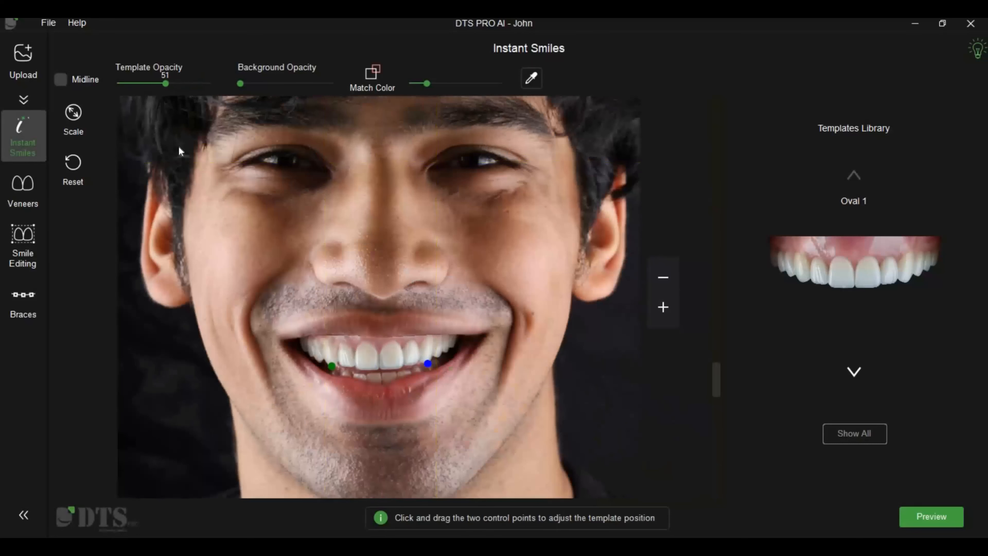
pyautogui.scroll(5, 365, 437)
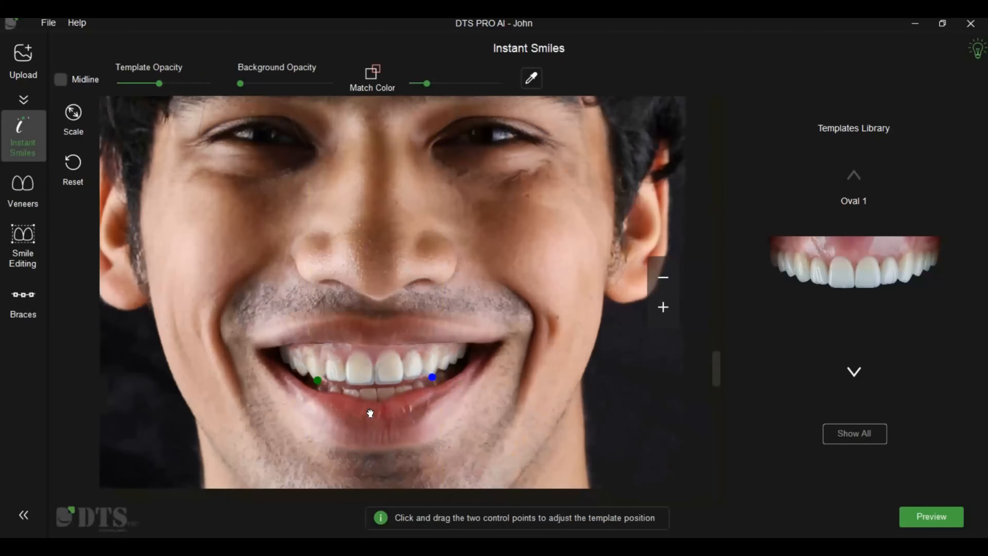
pyautogui.moveTo(240, 83); pyautogui.dragTo(342, 99)
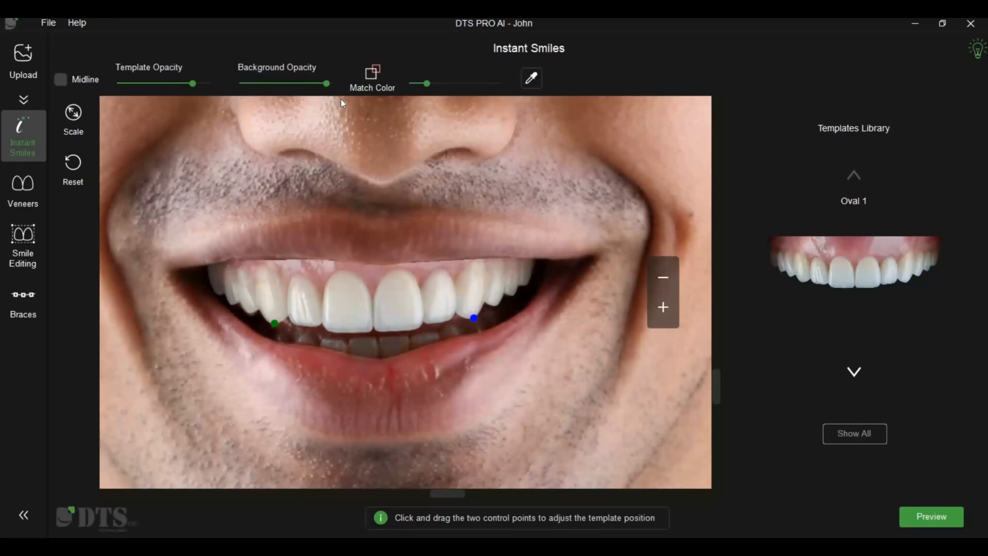
pyautogui.click(294, 91)
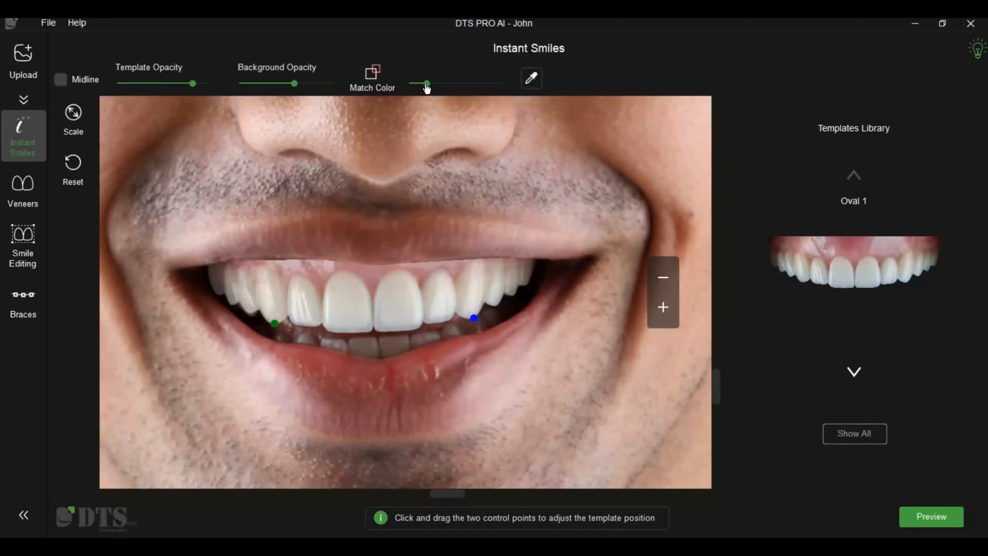
# Adjust the color matching strength, then sample the tooth and gingiva colors from the photo and save them.
pyautogui.moveTo(427, 89)
pyautogui.moveTo(426, 85); pyautogui.dragTo(458, 85)
pyautogui.click(532, 80)
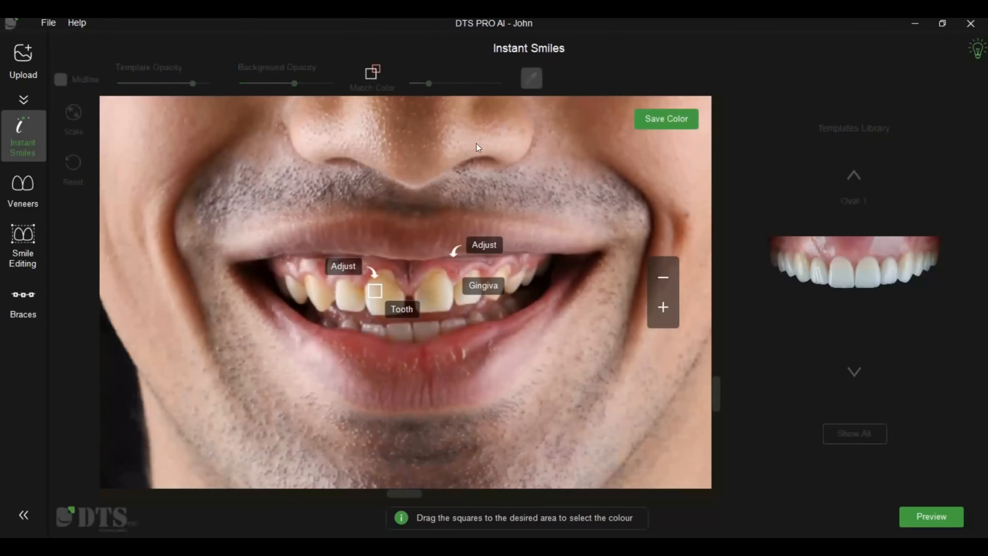
pyautogui.moveTo(385, 291); pyautogui.dragTo(390, 291)
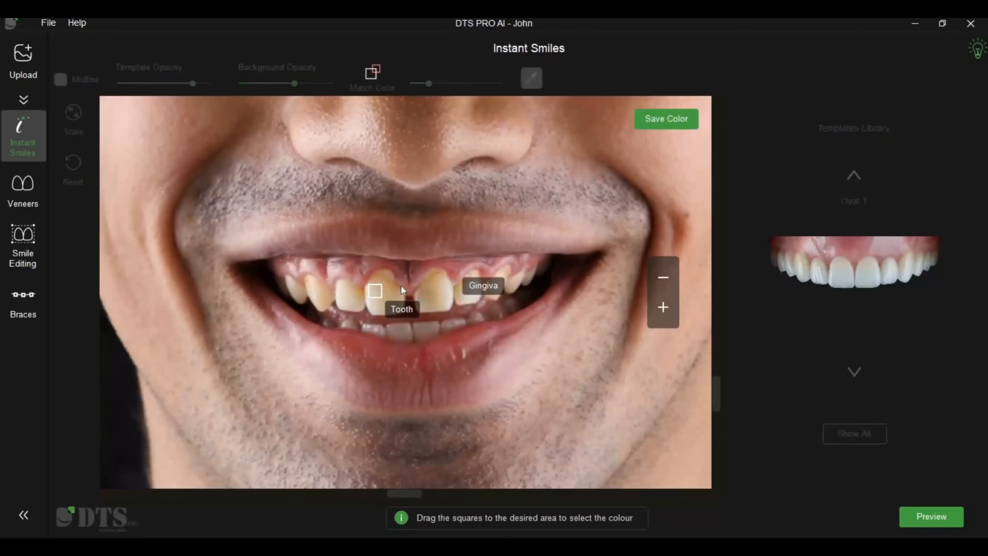
pyautogui.moveTo(455, 274); pyautogui.dragTo(455, 270)
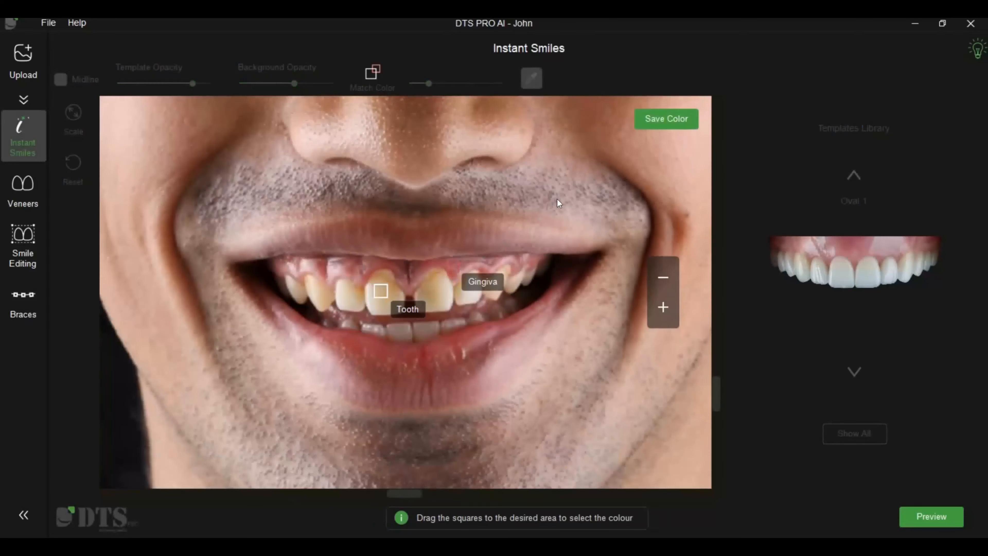
pyautogui.click(666, 119)
# Mark the Triangular 21 and Rectangular 1 templates as favorites in the full template library and list the favorites.
pyautogui.click(854, 372)
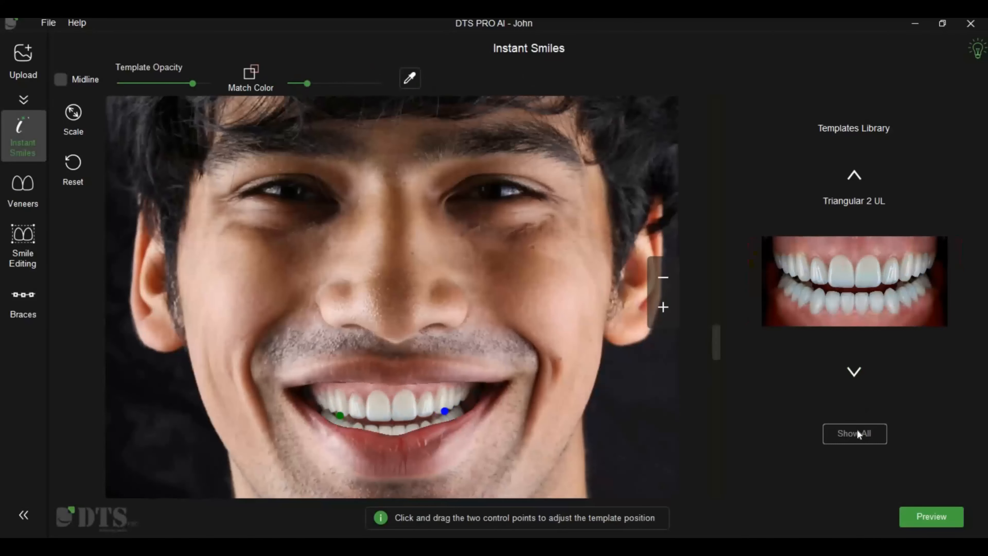
pyautogui.click(858, 429)
pyautogui.scroll(-15, 798, 266)
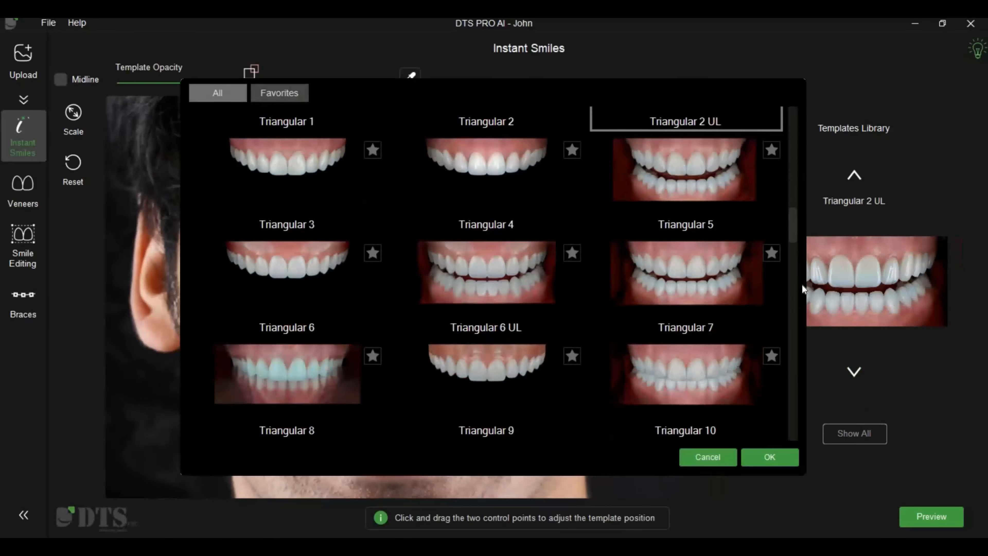
pyautogui.scroll(-4, 802, 285)
pyautogui.click(572, 216)
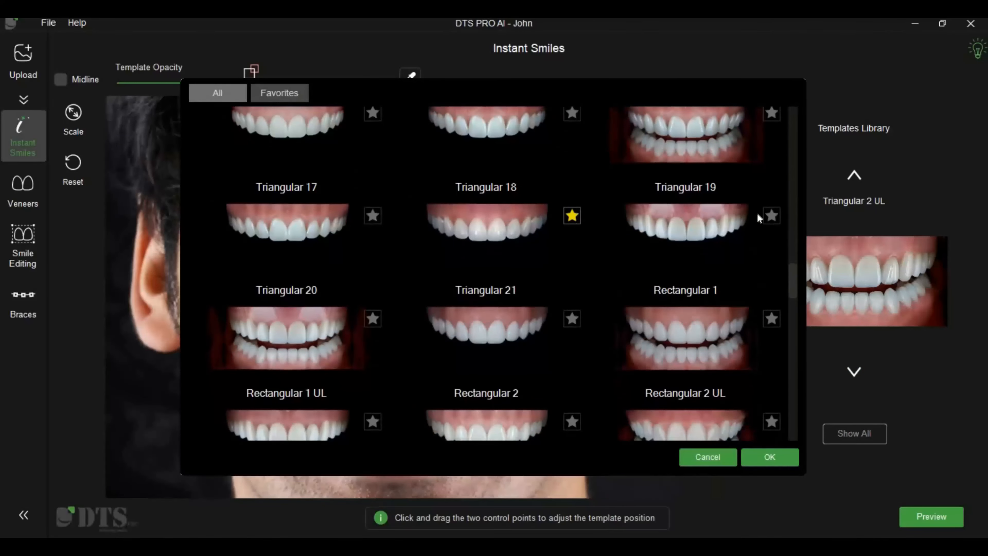
pyautogui.click(771, 216)
pyautogui.click(279, 93)
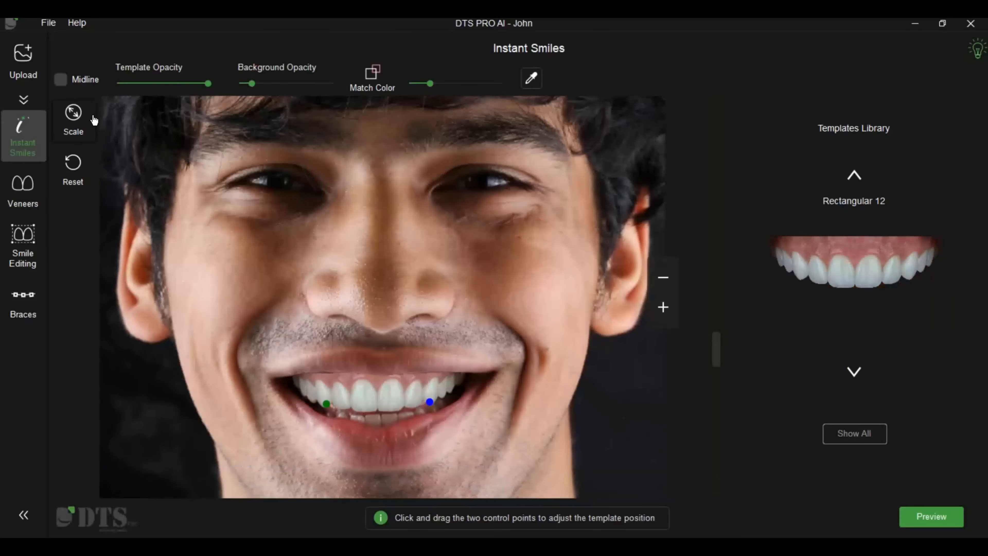
# Scale the Rectangular 12 template's width with symmetry off, increasing the left buccal corridor to about 8 and the right one slightly.
pyautogui.click(74, 116)
pyautogui.moveTo(853, 194); pyautogui.dragTo(895, 191)
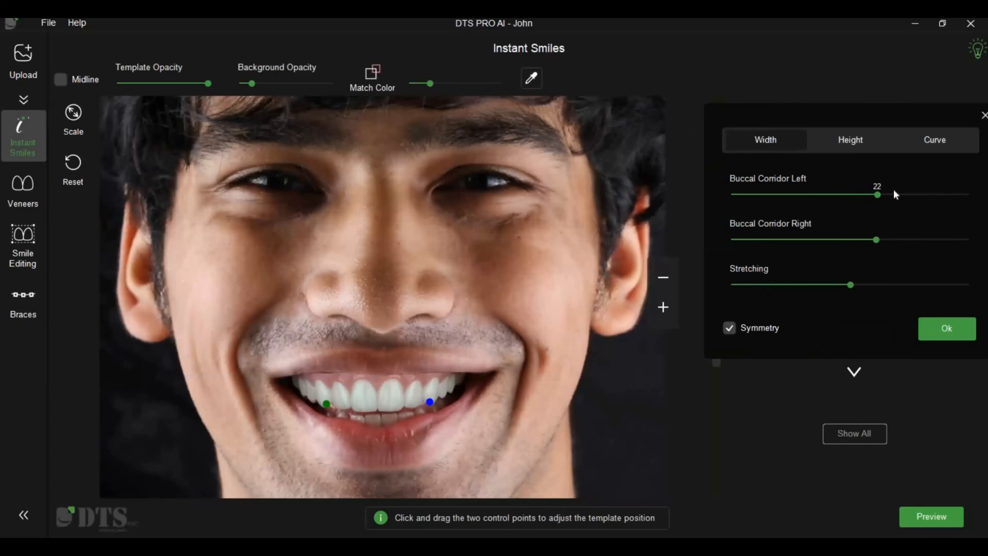
pyautogui.click(852, 195)
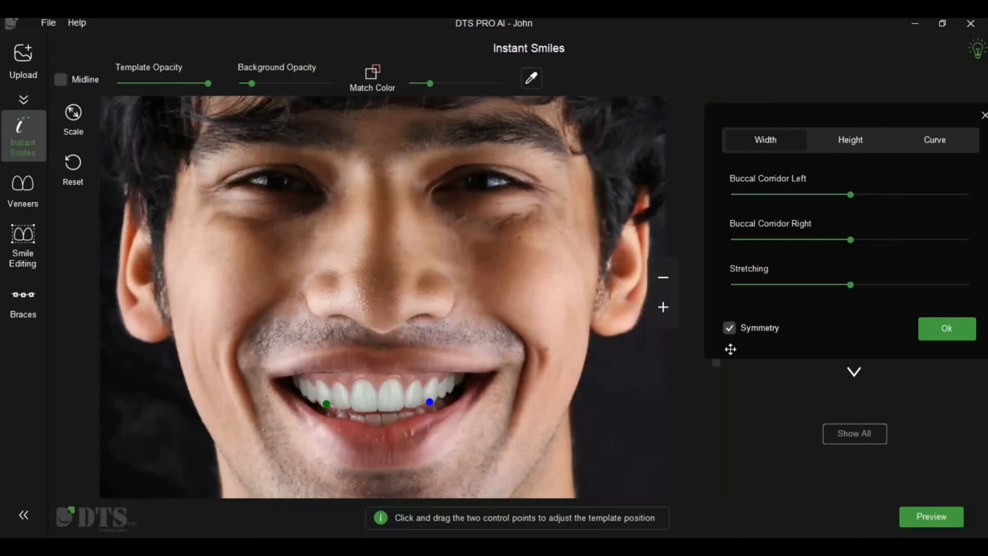
pyautogui.click(730, 329)
pyautogui.moveTo(851, 240); pyautogui.dragTo(855, 240)
pyautogui.moveTo(850, 195); pyautogui.dragTo(865, 197)
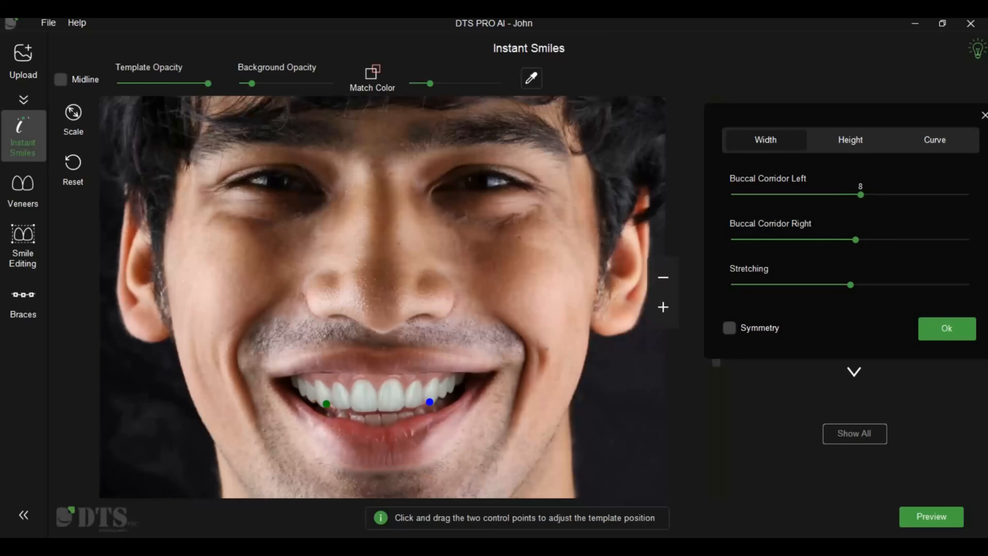
# Adjust the template's Curve of Spee and apply the scaling.
pyautogui.click(935, 140)
pyautogui.moveTo(812, 195); pyautogui.dragTo(809, 197)
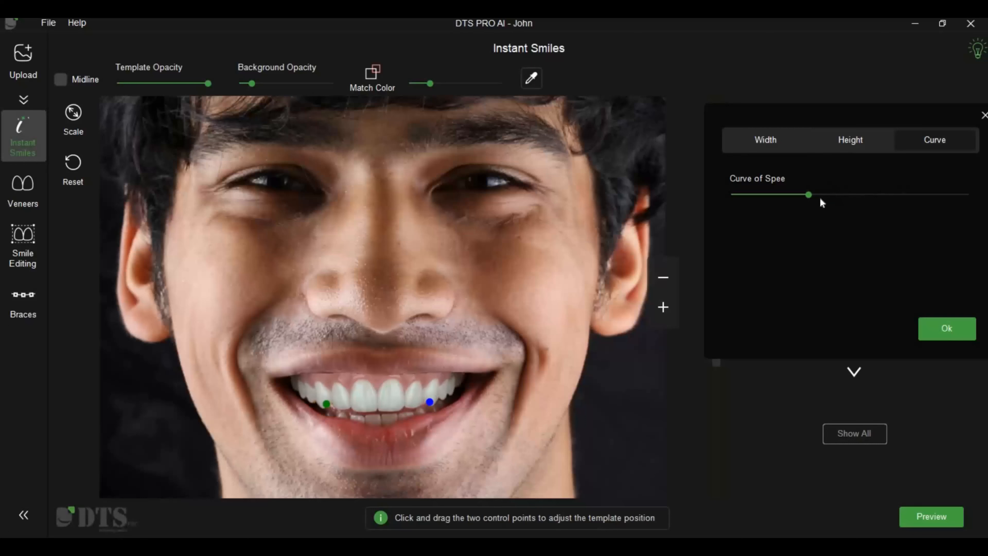
pyautogui.moveTo(826, 198)
pyautogui.mouseDown()
pyautogui.moveTo(836, 198)
pyautogui.moveTo(818, 202)
pyautogui.mouseUp()
pyautogui.click(948, 328)
# Open the Instant Smiles preview and set the tooth shade to whiteness 58 and brightness 11.
pyautogui.click(932, 517)
pyautogui.click(40, 137)
pyautogui.moveTo(163, 216); pyautogui.dragTo(234, 217)
pyautogui.moveTo(164, 261)
pyautogui.mouseDown()
pyautogui.moveTo(196, 266)
pyautogui.moveTo(178, 262)
pyautogui.mouseUp()
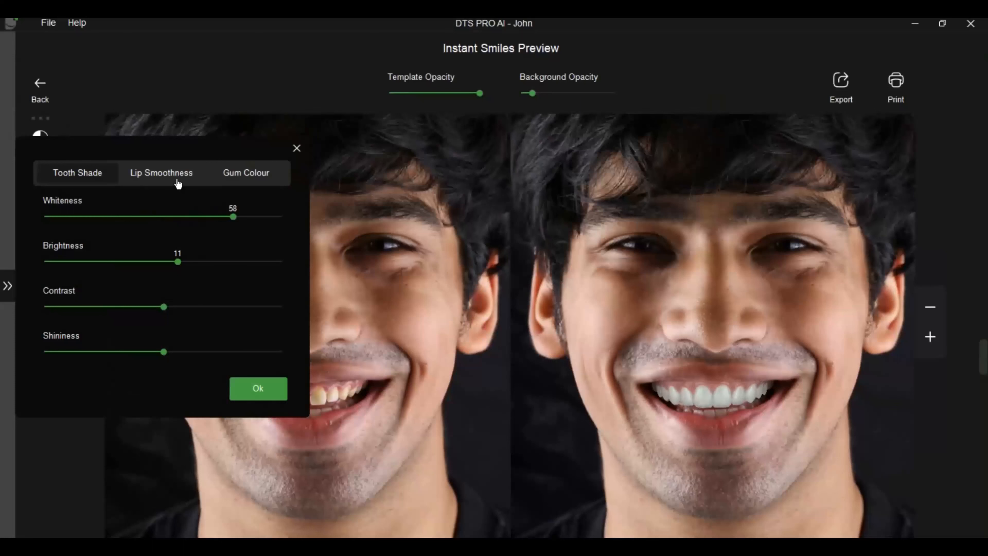
# Increase the lip smoothness, apply the adjustments to the preview and fine-tune the template opacity.
pyautogui.click(175, 185)
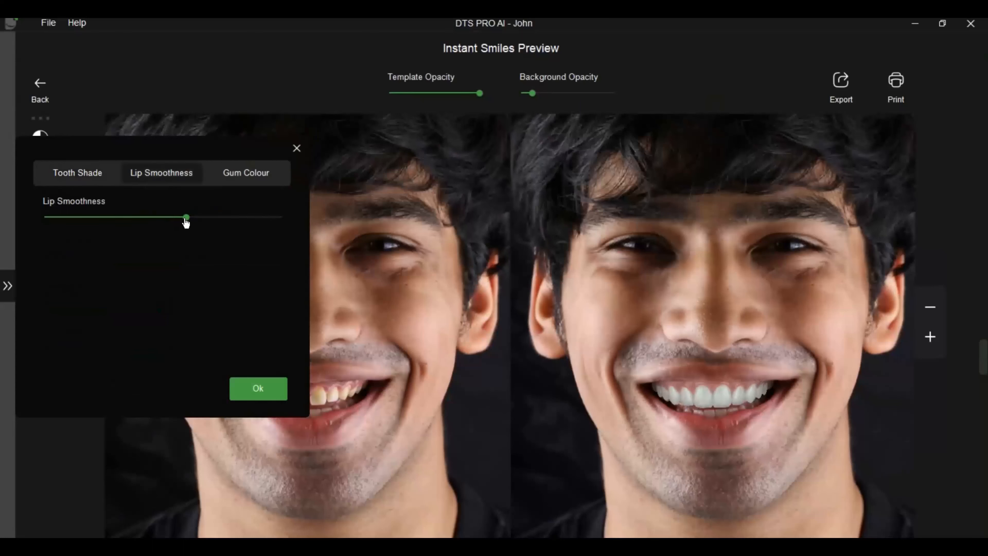
pyautogui.click(222, 218)
pyautogui.click(246, 182)
pyautogui.click(258, 388)
pyautogui.moveTo(481, 97); pyautogui.dragTo(480, 99)
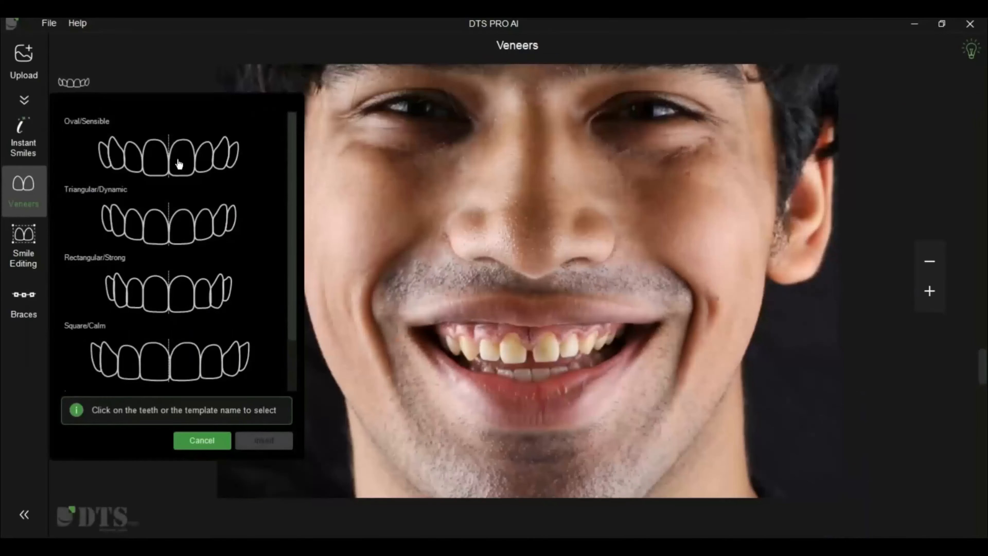
# Preview individual Oval/Sensible veneers and the full Oval/Sensible, Triangular/Dynamic, Rectangular/Strong and Square/Calm templates on the smile.
pyautogui.click(176, 160)
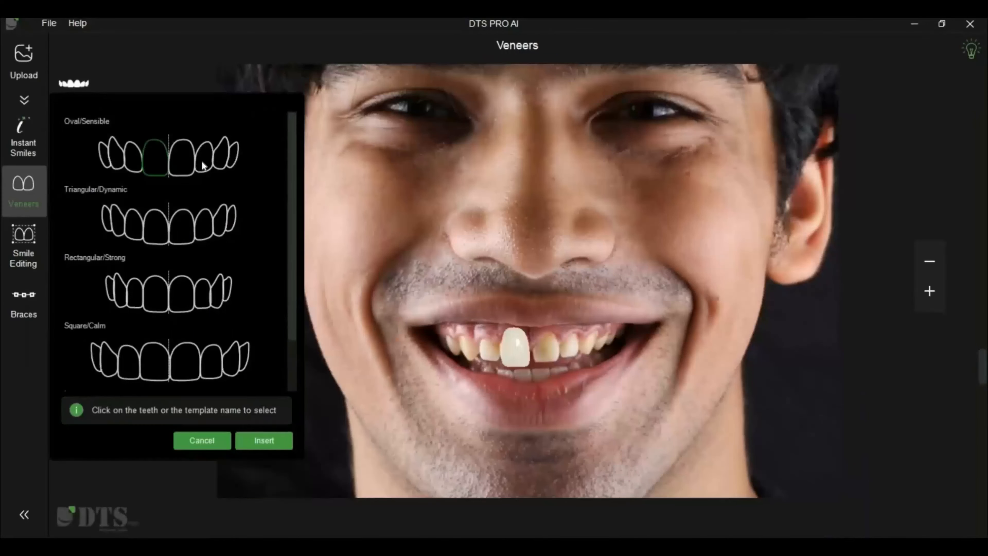
pyautogui.click(133, 156)
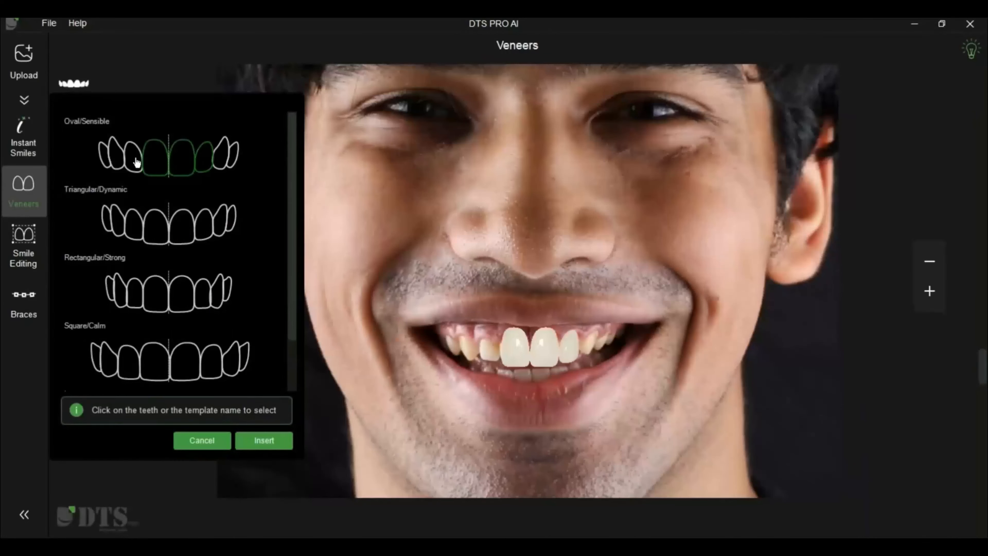
pyautogui.click(100, 122)
pyautogui.click(102, 192)
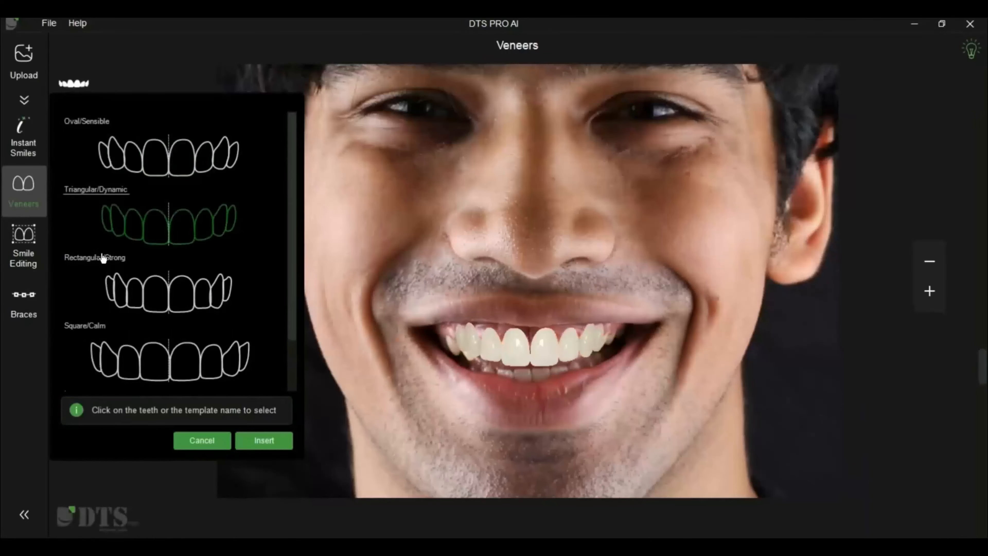
pyautogui.click(103, 259)
pyautogui.click(97, 326)
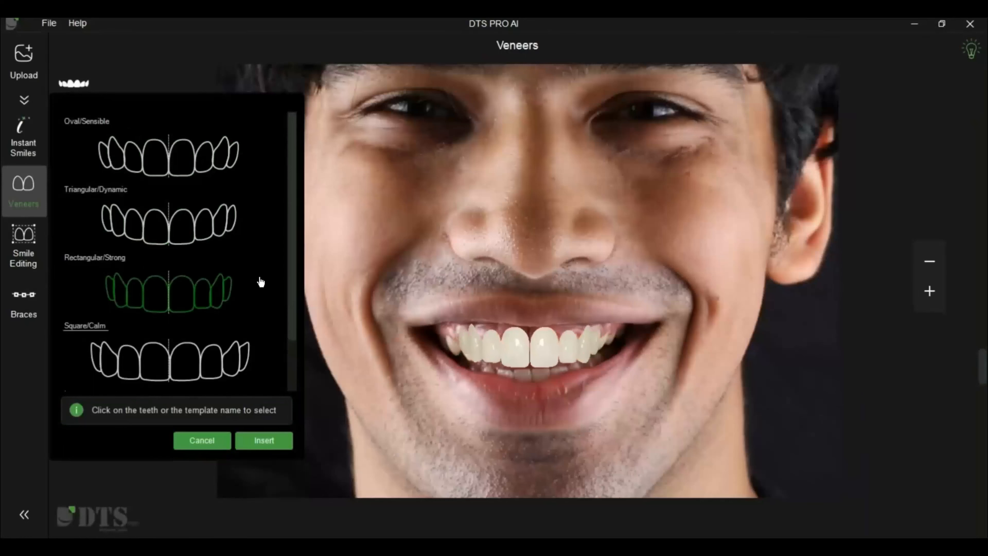
# Check the Lower veneer template and insert the full Oval/Sensible template on the upper teeth.
pyautogui.scroll(-2, 206, 335)
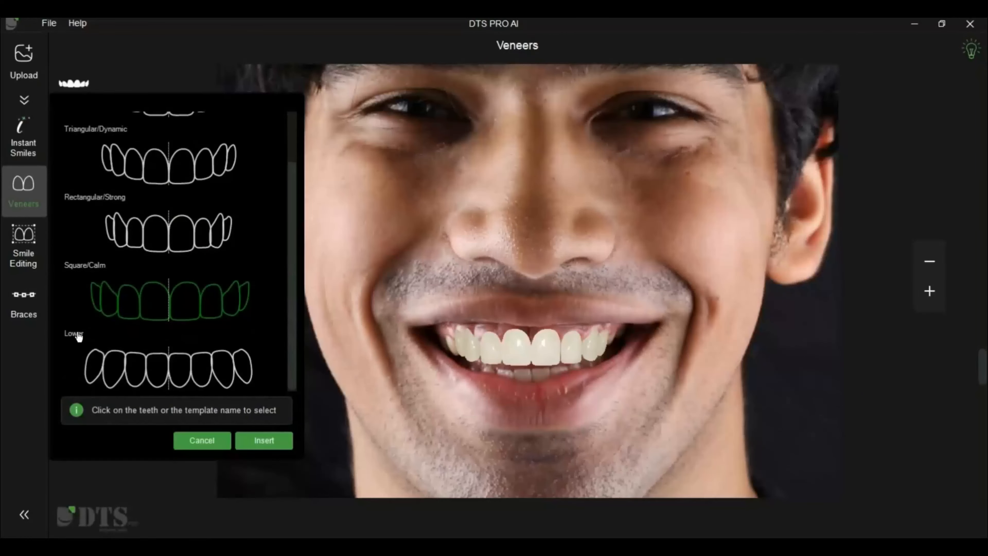
pyautogui.click(79, 335)
pyautogui.click(79, 335)
pyautogui.scroll(2, 298, 183)
pyautogui.click(94, 125)
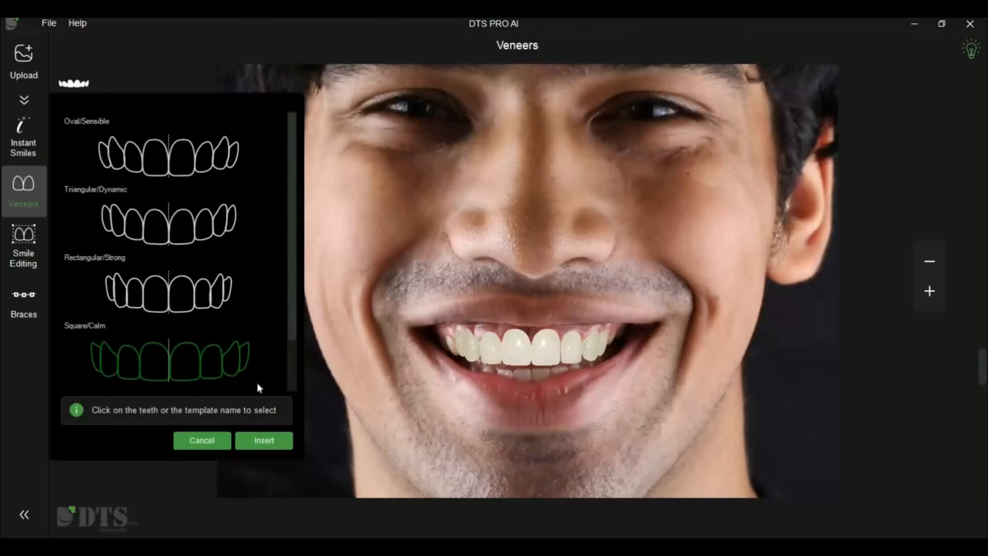
pyautogui.click(268, 441)
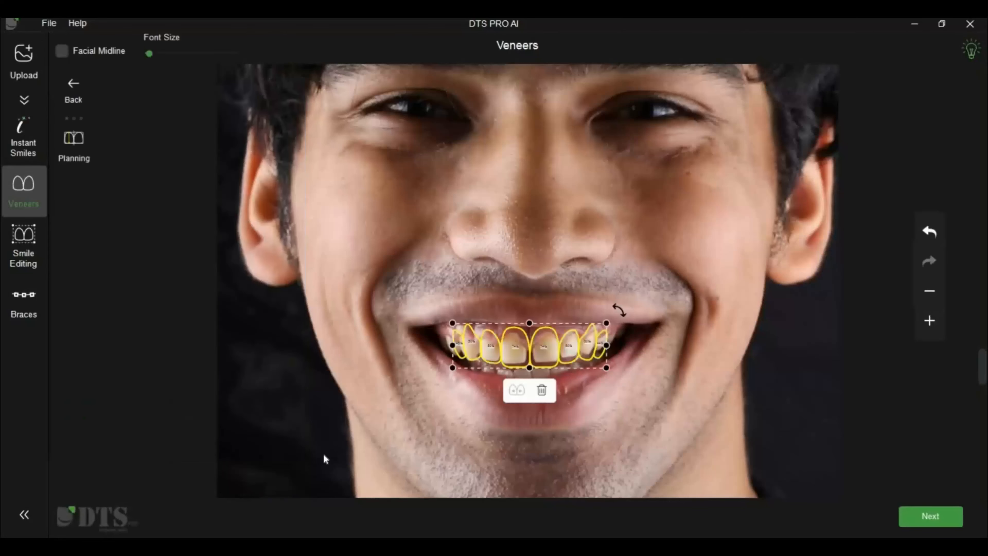
# Review the digital planning tools for the inserted veneers and return to veneer editing.
pyautogui.scroll(4, 474, 354)
pyautogui.moveTo(521, 221); pyautogui.dragTo(519, 169)
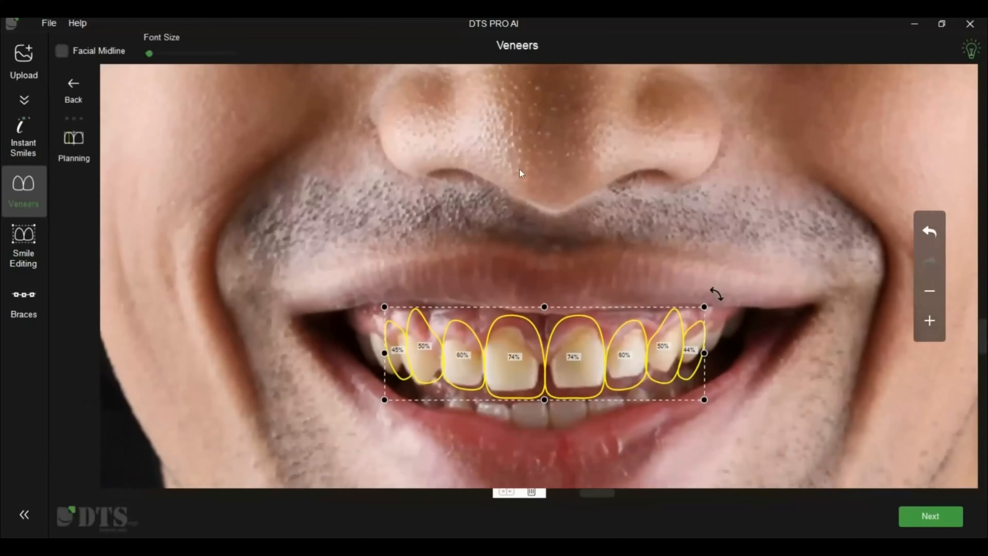
pyautogui.scroll(3, 526, 391)
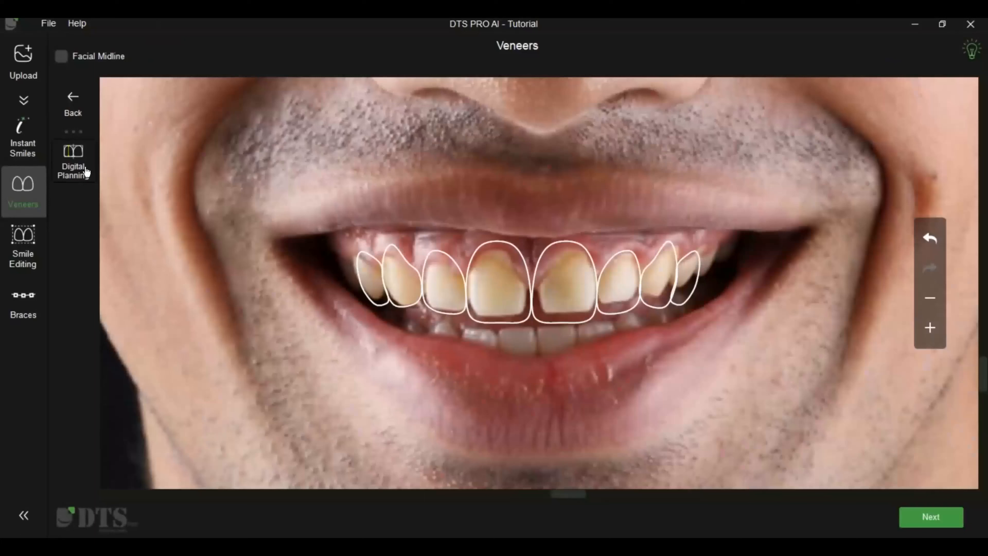
pyautogui.click(86, 170)
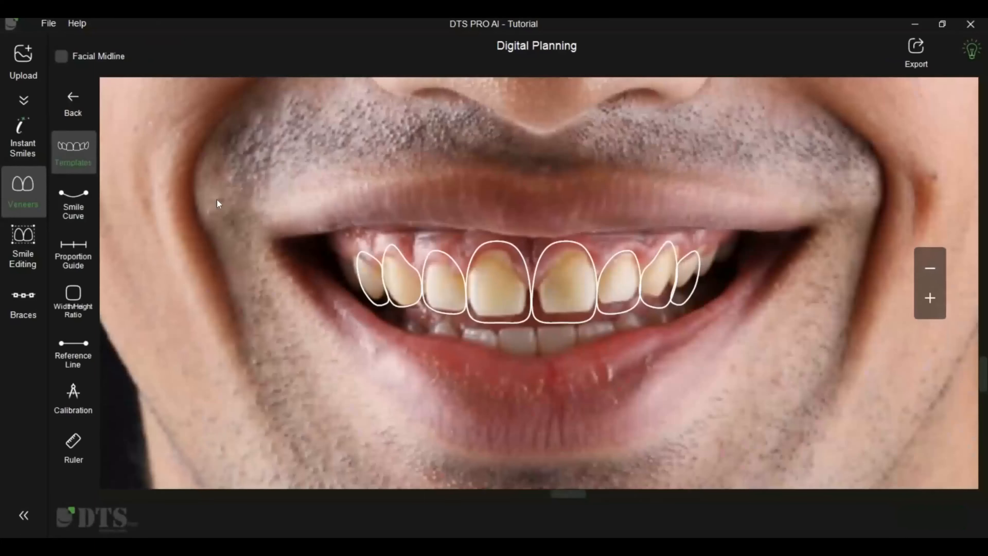
pyautogui.click(80, 114)
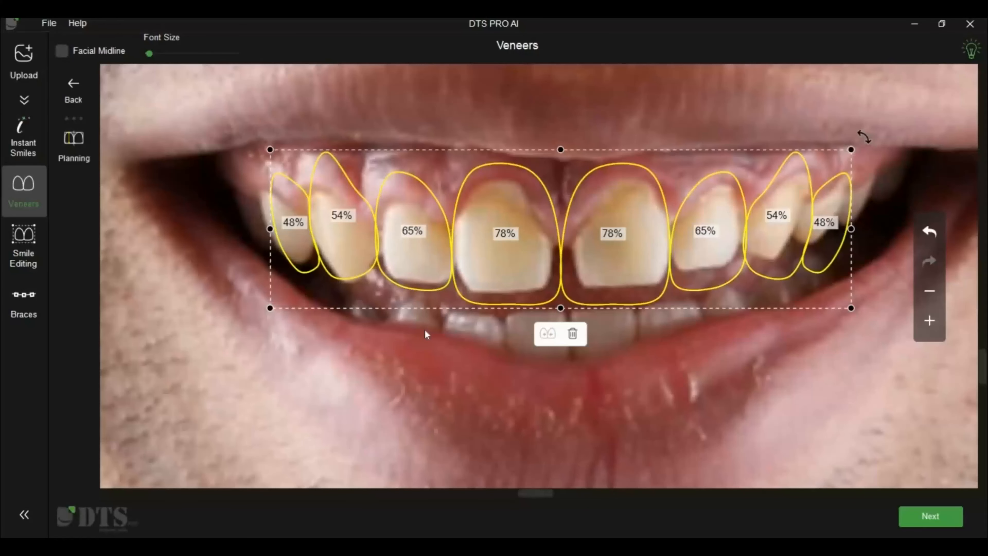
# Select the central and lateral incisor veneers on both sides together and shorten them slightly.
pyautogui.click(516, 326)
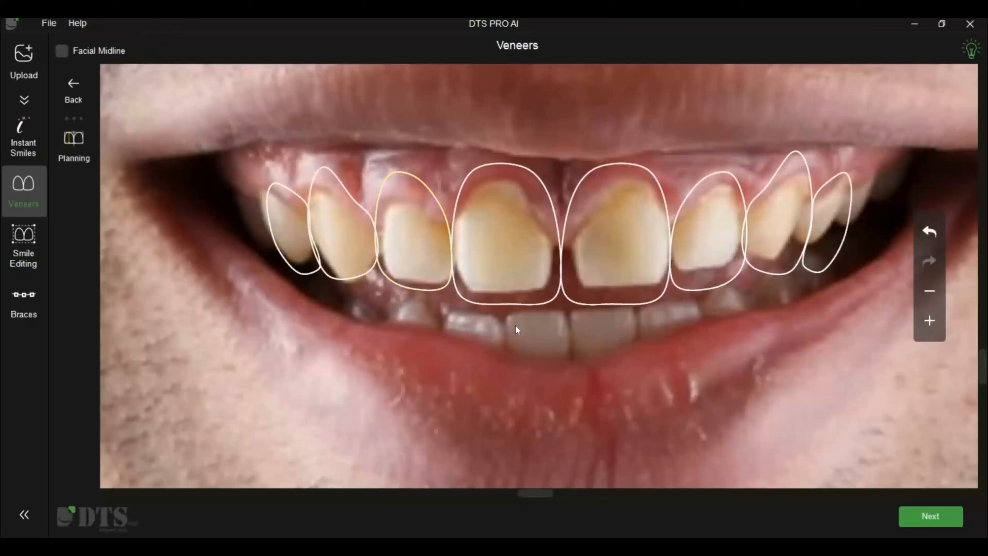
pyautogui.click(436, 266)
pyautogui.keyDown('ctrl'); pyautogui.click(489, 266); pyautogui.keyUp('ctrl')
pyautogui.keyDown('ctrl'); pyautogui.click(690, 249); pyautogui.keyUp('ctrl')
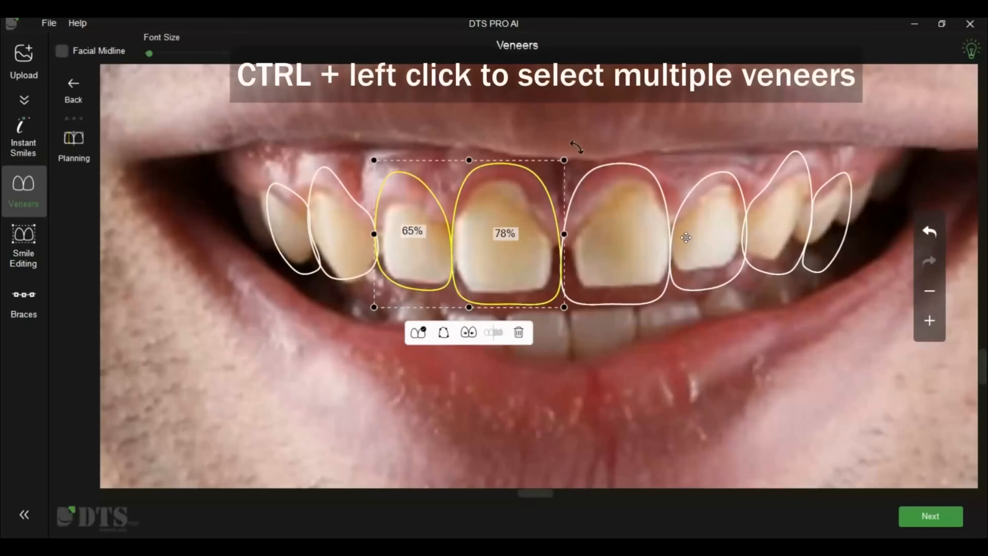
pyautogui.keyDown('ctrl'); pyautogui.click(623, 201); pyautogui.keyUp('ctrl')
pyautogui.moveTo(564, 163); pyautogui.dragTo(564, 165)
# Add the canine and premolar veneers on both sides to the multiple selection.
pyautogui.keyDown('ctrl'); pyautogui.click(774, 230); pyautogui.keyUp('ctrl')
pyautogui.keyDown('ctrl'); pyautogui.click(827, 222); pyautogui.keyUp('ctrl')
pyautogui.keyDown('ctrl'); pyautogui.click(342, 238); pyautogui.keyUp('ctrl')
pyautogui.keyDown('ctrl'); pyautogui.click(292, 230); pyautogui.keyUp('ctrl')
# Show the shape control points of the patient's right central incisor veneer.
pyautogui.click(509, 292)
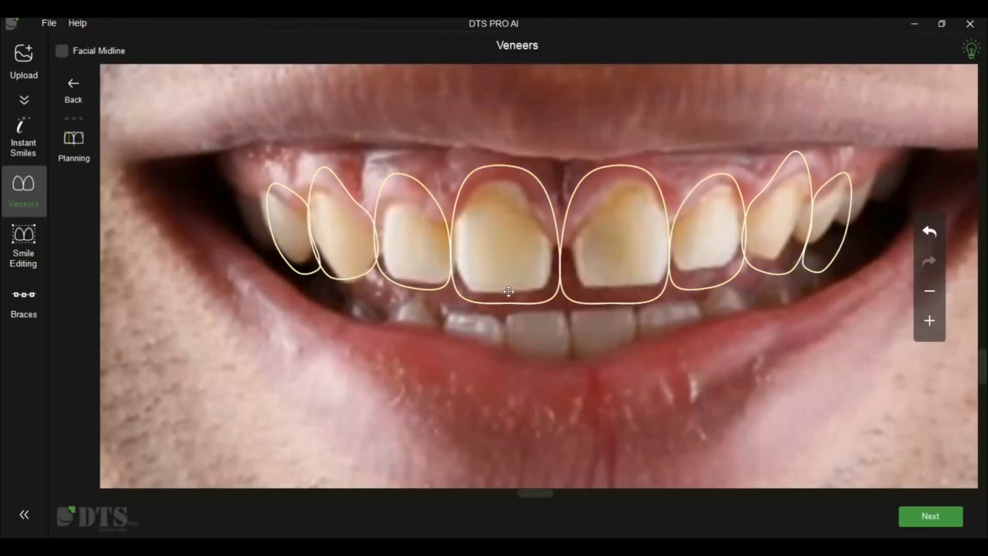
pyautogui.click(483, 333)
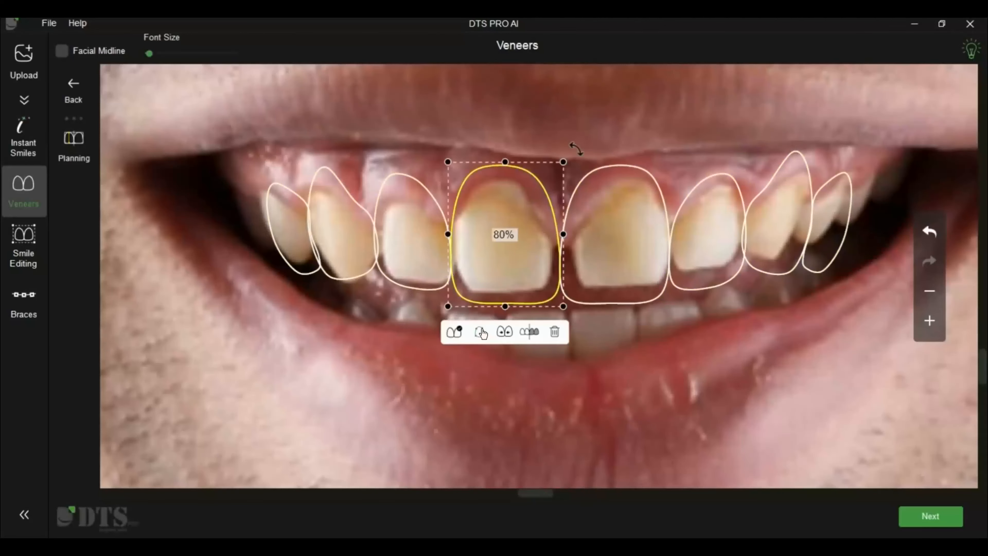
pyautogui.click(481, 333)
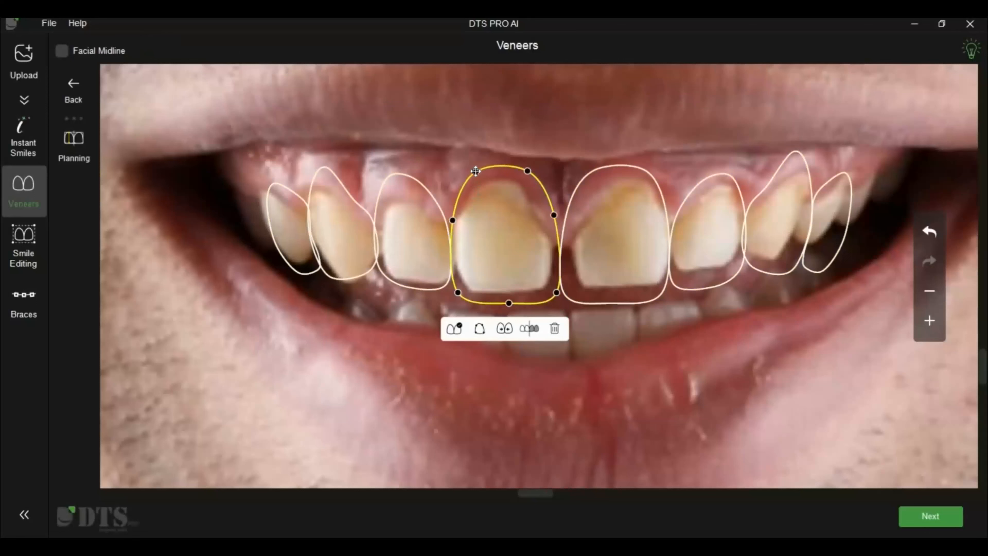
pyautogui.click(593, 212)
# Shorten the patient's left lateral incisor veneer from its gum edge and nudge it into place.
pyautogui.click(706, 234)
pyautogui.moveTo(707, 172); pyautogui.dragTo(707, 181)
pyautogui.moveTo(703, 265); pyautogui.dragTo(702, 263)
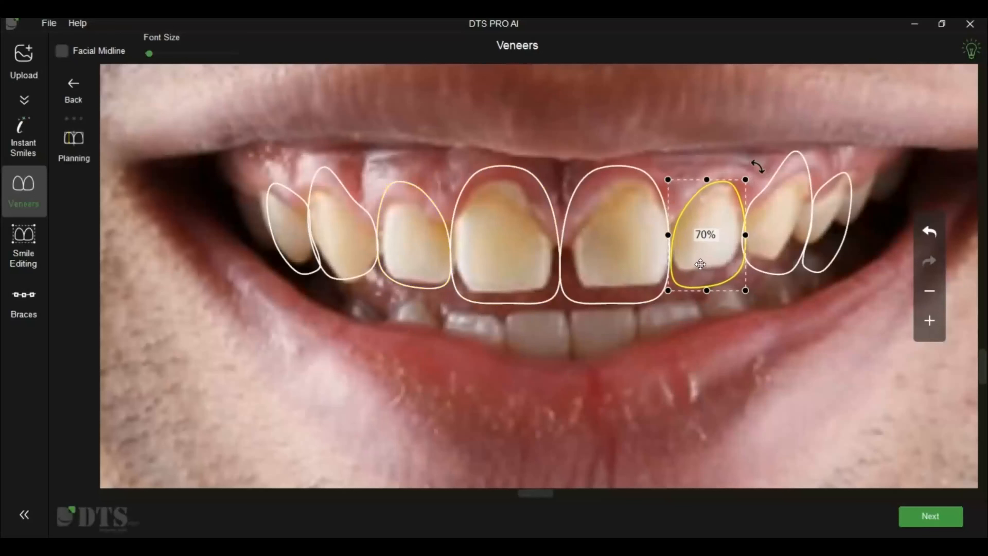
pyautogui.click(609, 328)
# Select the four veneers on the patient's right side and toggle their linked movement.
pyautogui.click(475, 266)
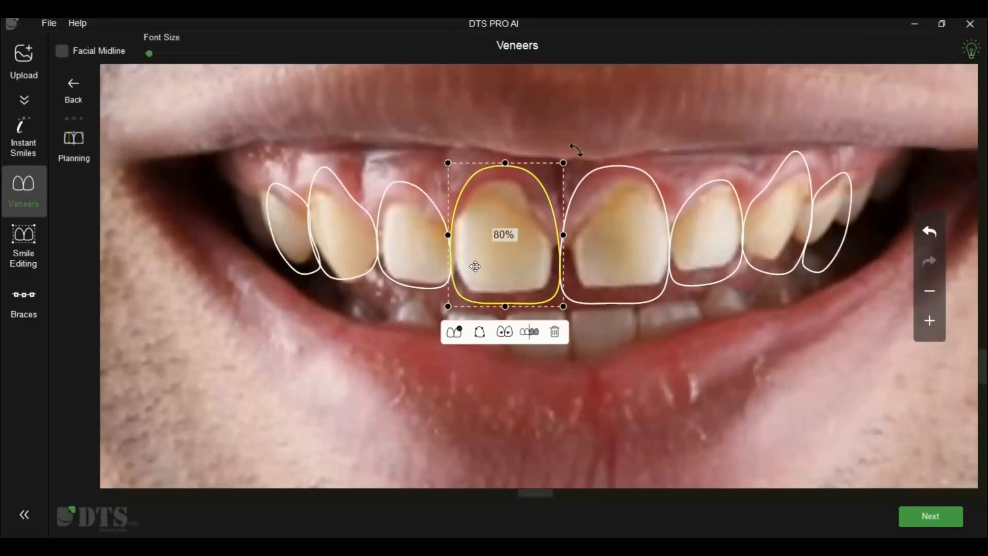
pyautogui.keyDown('ctrl'); pyautogui.click(422, 269); pyautogui.keyUp('ctrl')
pyautogui.keyDown('ctrl'); pyautogui.click(293, 250); pyautogui.keyUp('ctrl')
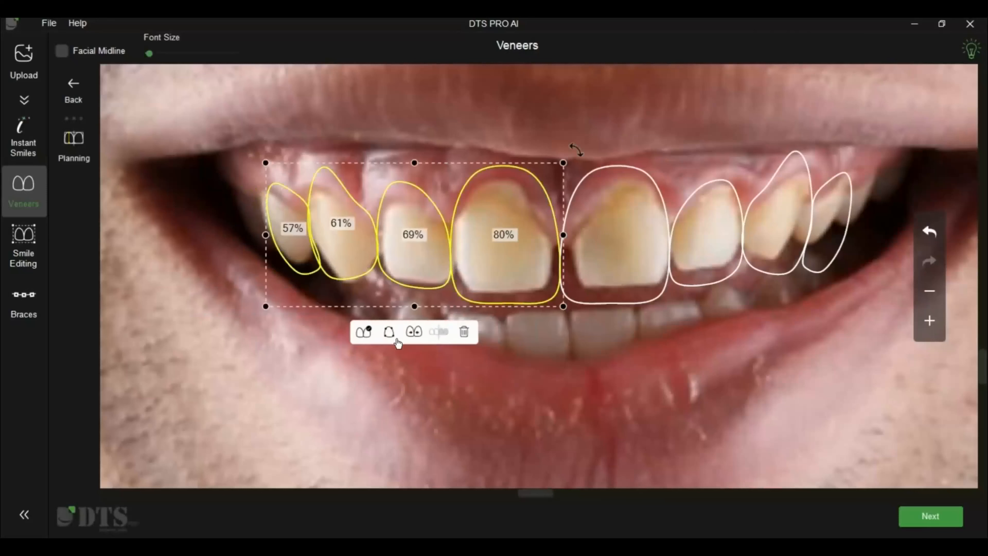
pyautogui.click(414, 332)
# Shift the veneers on the patient's left side slightly toward the midline.
pyautogui.click(638, 281)
pyautogui.keyDown('ctrl'); pyautogui.click(723, 261); pyautogui.keyUp('ctrl')
pyautogui.keyDown('ctrl'); pyautogui.click(775, 244); pyautogui.keyUp('ctrl')
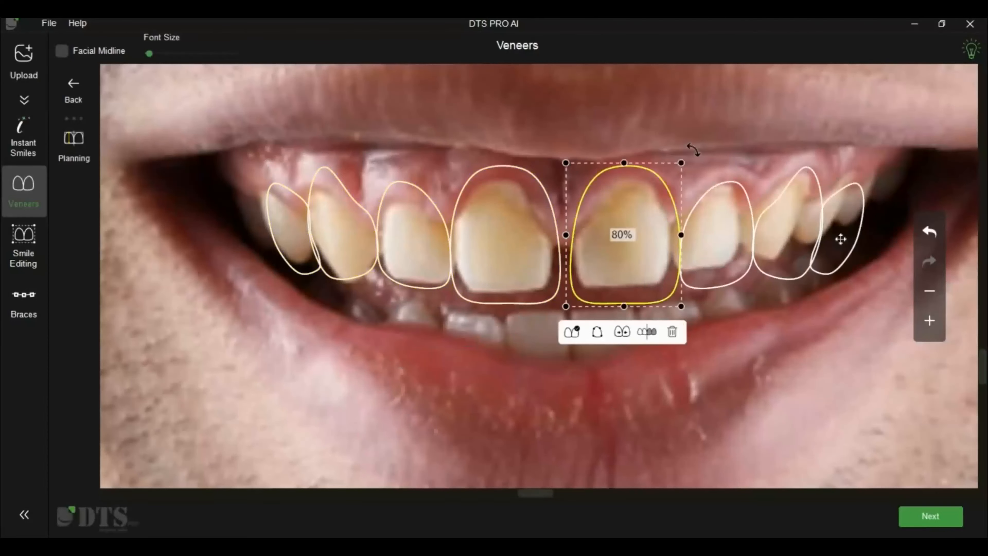
pyautogui.moveTo(631, 255); pyautogui.dragTo(626, 255)
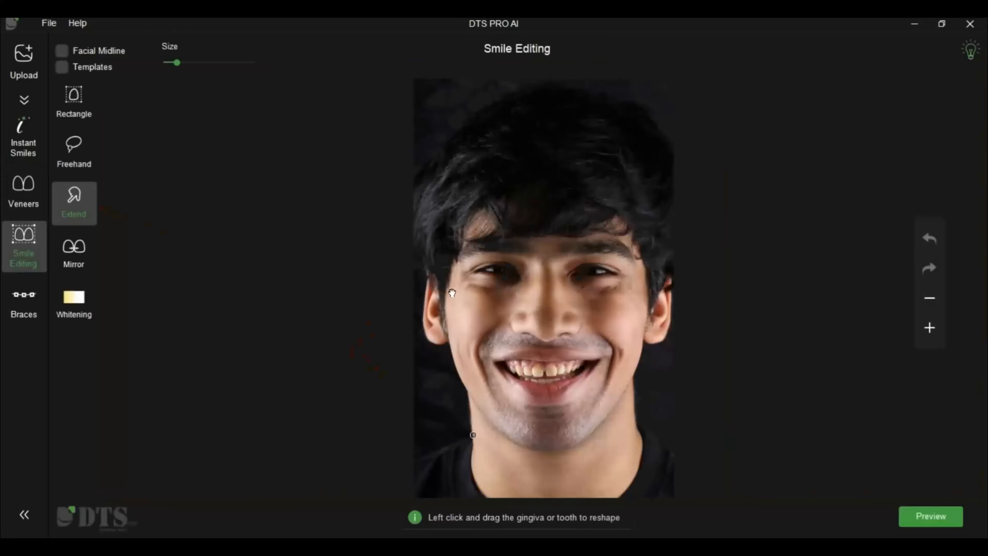
# Display the veneer template outlines over the patient's teeth in Smile Editing.
pyautogui.scroll(3, 471, 436)
pyautogui.moveTo(471, 435); pyautogui.dragTo(453, 296)
pyautogui.scroll(4, 459, 375)
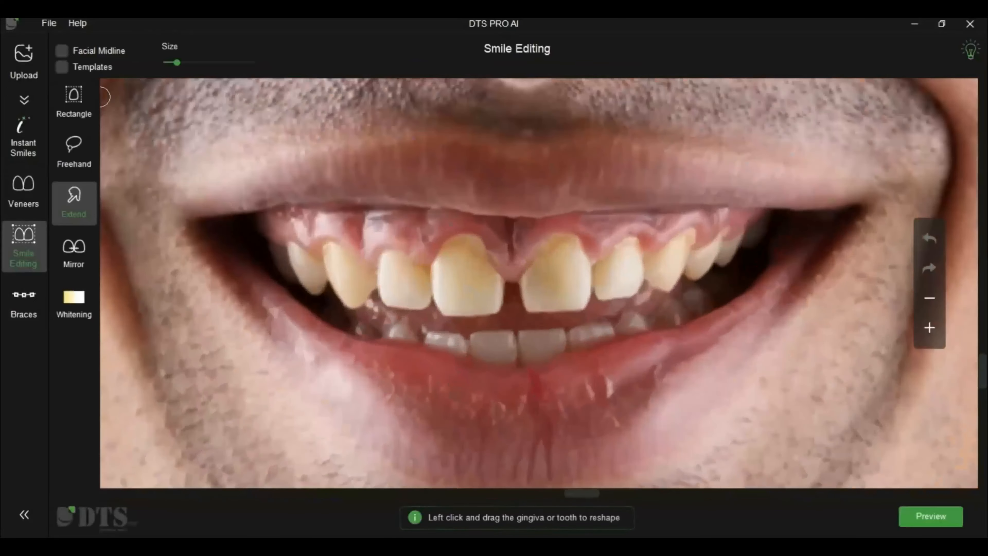
pyautogui.click(61, 67)
pyautogui.scroll(3, 298, 381)
pyautogui.moveTo(298, 381); pyautogui.dragTo(386, 382)
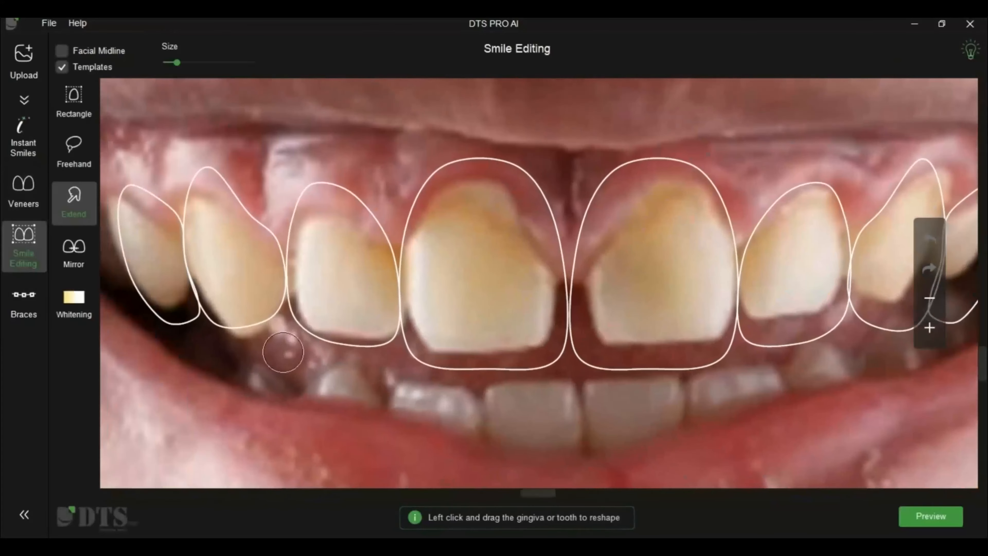
# Try to shorten the patient's right canine to the template outline with the Extend tool.
pyautogui.moveTo(248, 343); pyautogui.dragTo(237, 332)
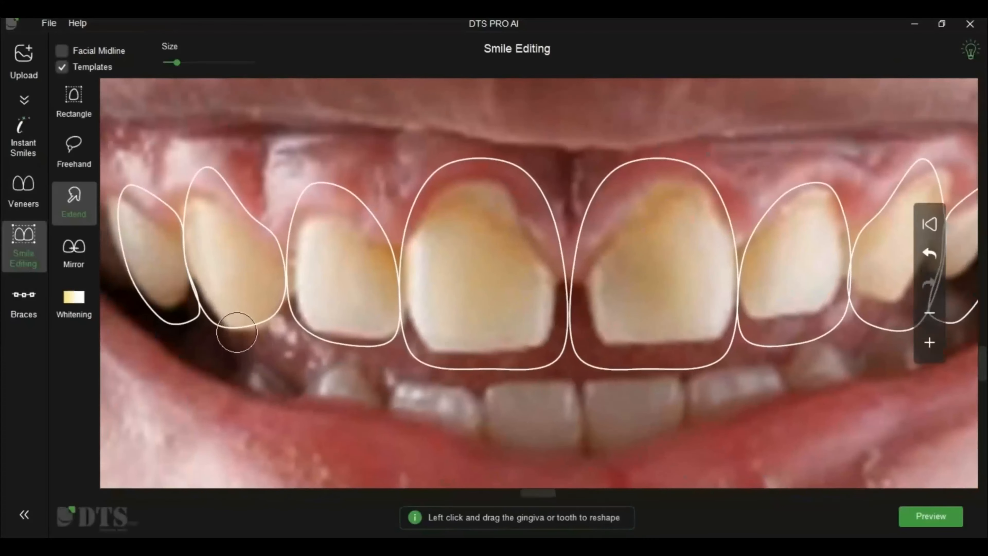
pyautogui.click(929, 256)
pyautogui.click(929, 255)
# Select the tip of the patient's right canine with a rectangle and compress it upward toward the template outline.
pyautogui.click(74, 110)
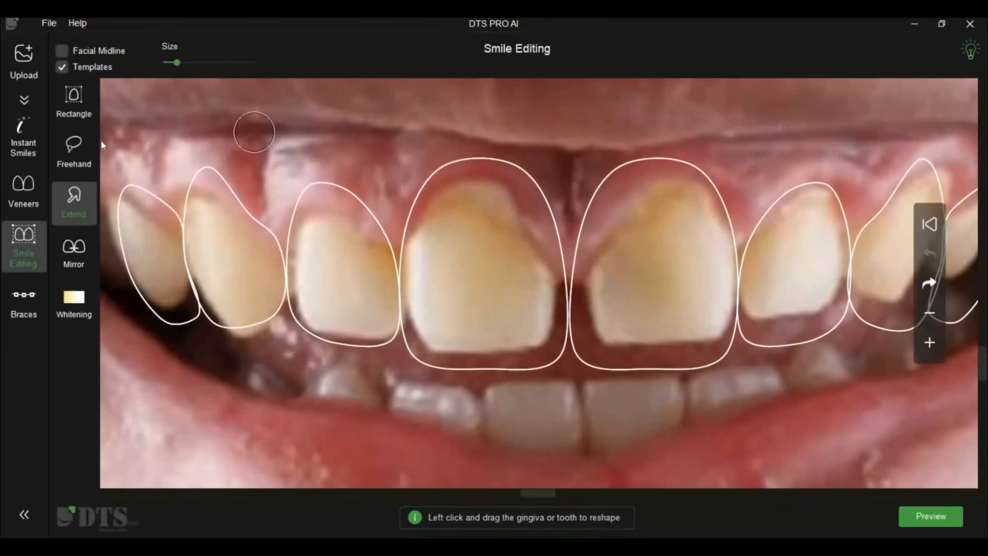
pyautogui.click(263, 344)
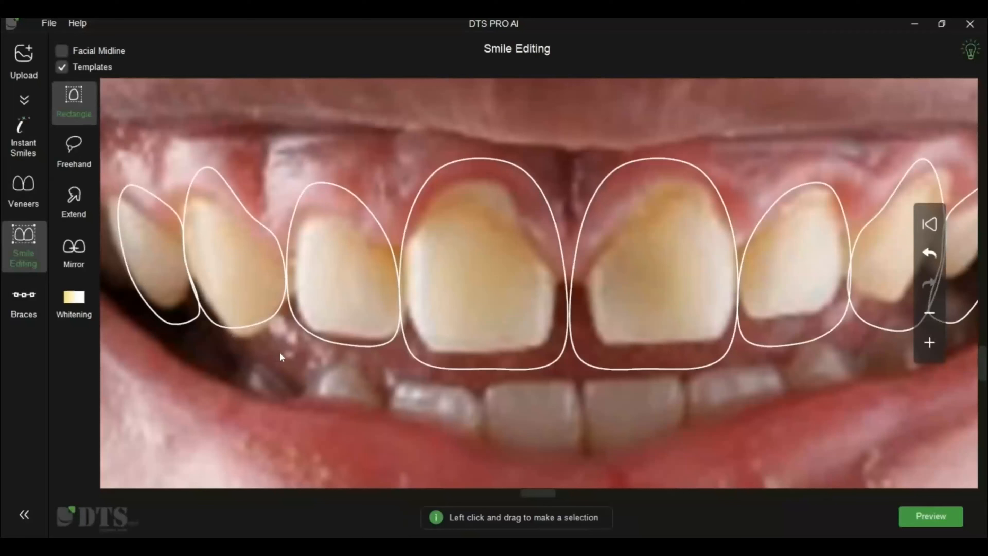
pyautogui.moveTo(204, 313); pyautogui.dragTo(282, 353)
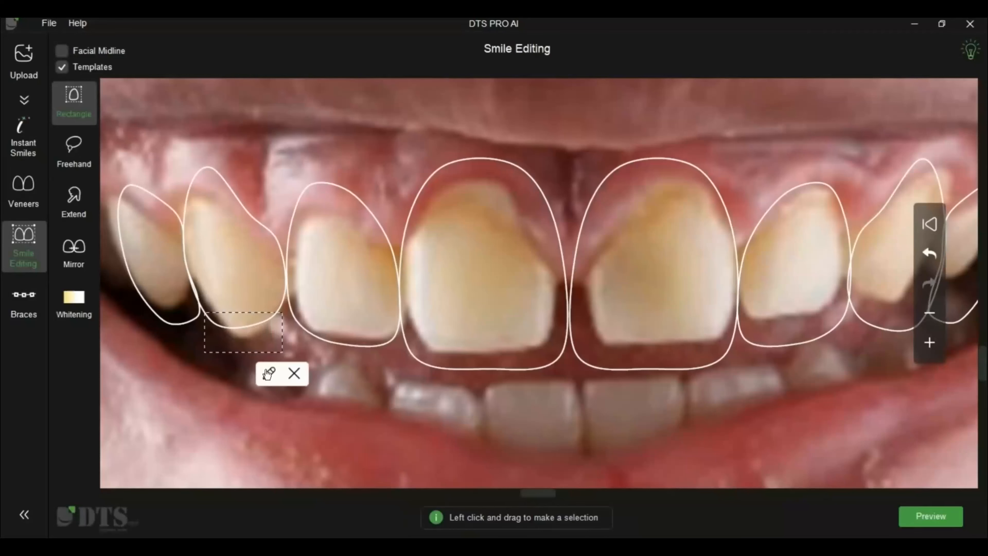
pyautogui.click(269, 374)
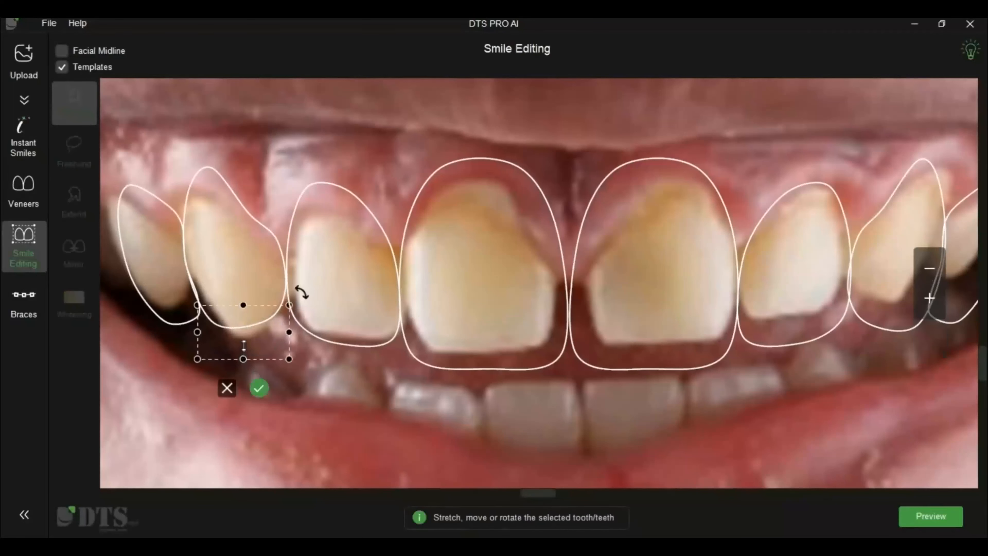
pyautogui.moveTo(244, 346); pyautogui.dragTo(244, 339)
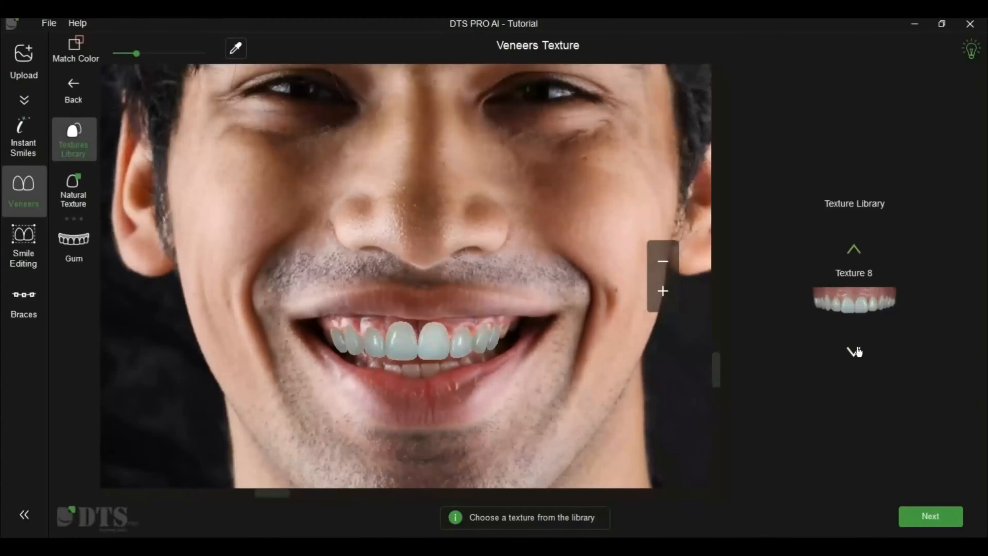
# Apply Texture 5 from the texture library to the veneers and lower the colour matching slightly for the preview.
pyautogui.click(854, 251)
pyautogui.click(854, 251)
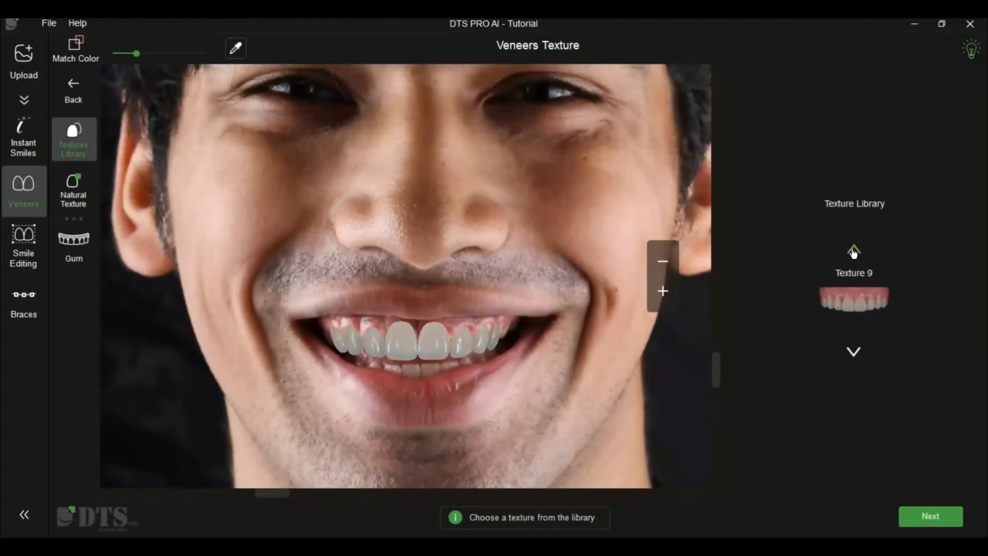
pyautogui.click(853, 251)
pyautogui.click(854, 251)
pyautogui.click(854, 251)
pyautogui.click(663, 291)
pyautogui.moveTo(136, 53)
pyautogui.mouseDown()
pyautogui.moveTo(165, 55)
pyautogui.moveTo(132, 56)
pyautogui.mouseUp()
pyautogui.click(930, 516)
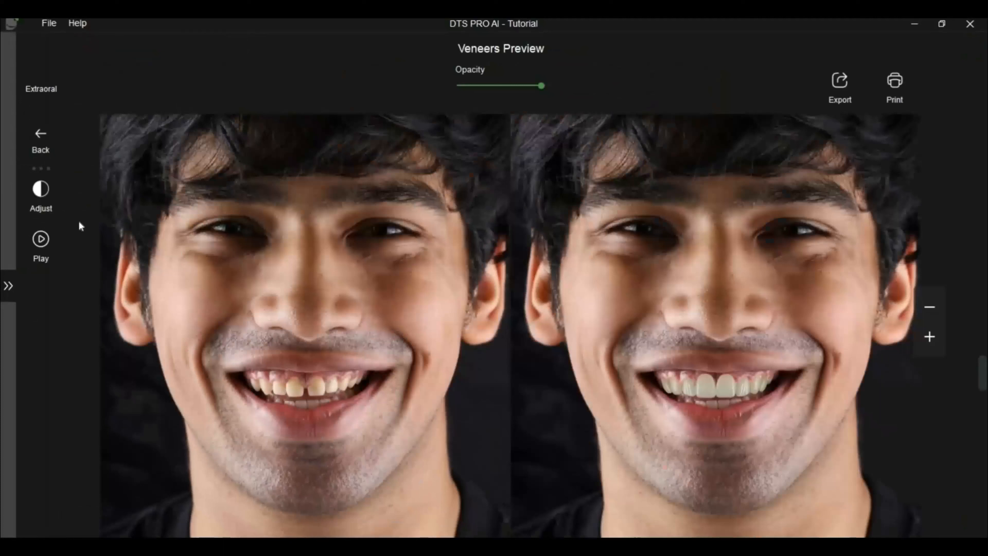
# Set the previewed veneers to whiteness 46 with slightly higher brightness, and reduce their opacity a little.
pyautogui.click(55, 203)
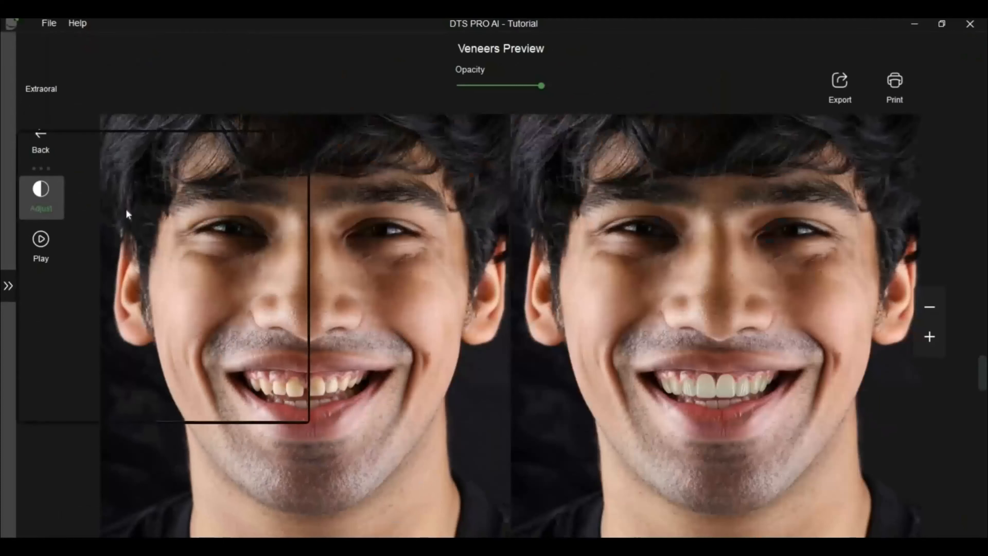
pyautogui.moveTo(164, 212); pyautogui.dragTo(219, 212)
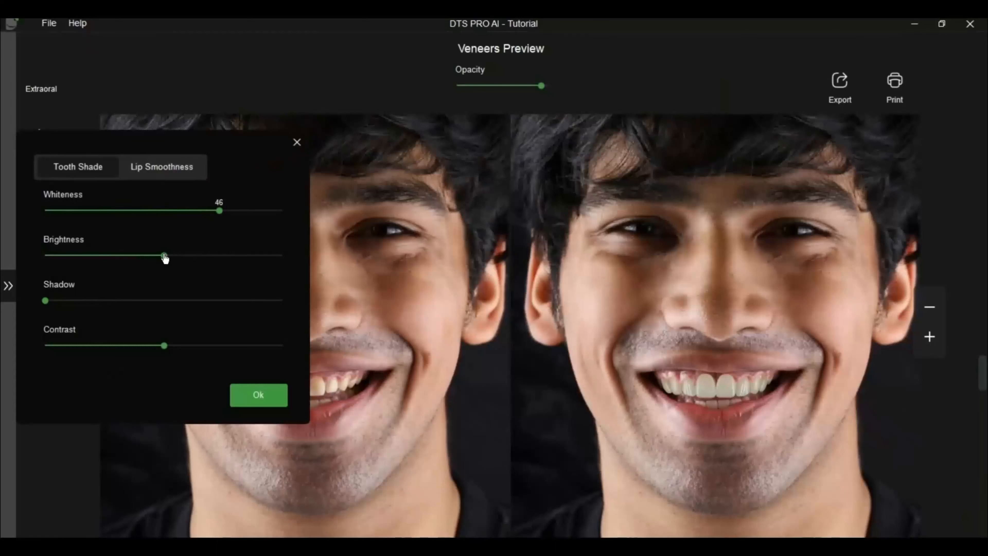
pyautogui.moveTo(165, 255); pyautogui.dragTo(167, 255)
pyautogui.click(541, 86)
pyautogui.moveTo(541, 87); pyautogui.dragTo(533, 86)
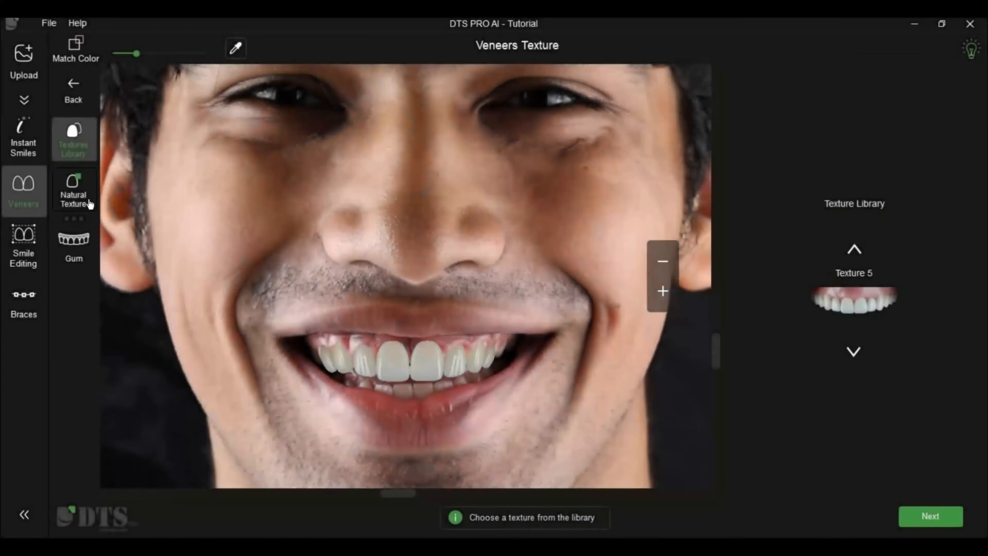
# Switch the veneers to Natural Texture, fit the selection to the patient's right central incisor and copy its natural colour.
pyautogui.click(89, 202)
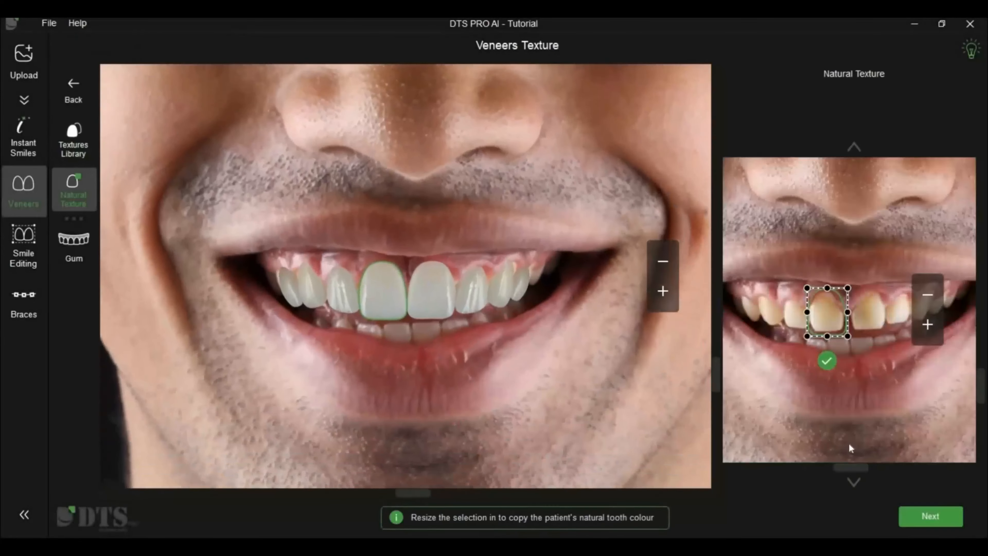
pyautogui.scroll(3, 873, 437)
pyautogui.scroll(-3, 878, 394)
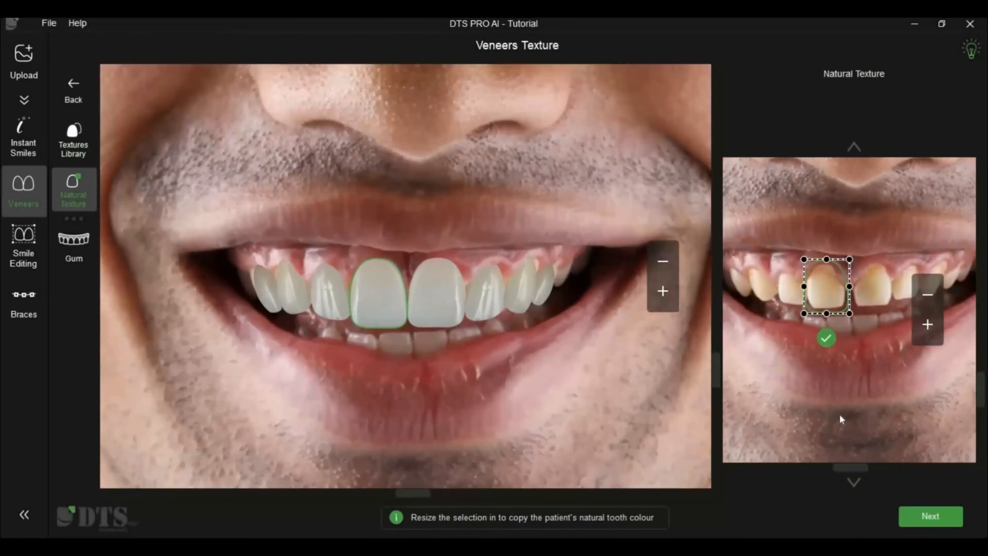
pyautogui.scroll(2, 840, 415)
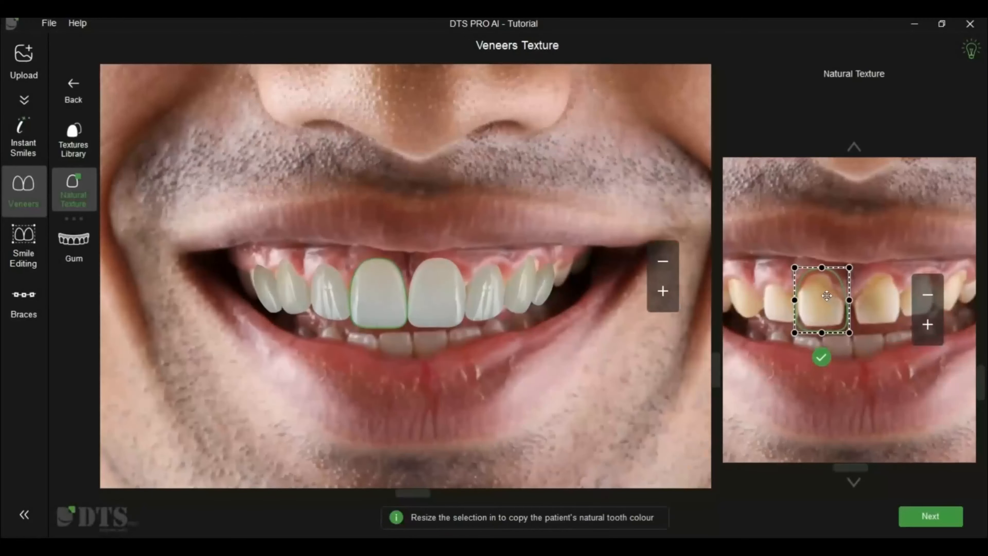
pyautogui.scroll(2, 822, 291)
pyautogui.moveTo(821, 290); pyautogui.dragTo(822, 304)
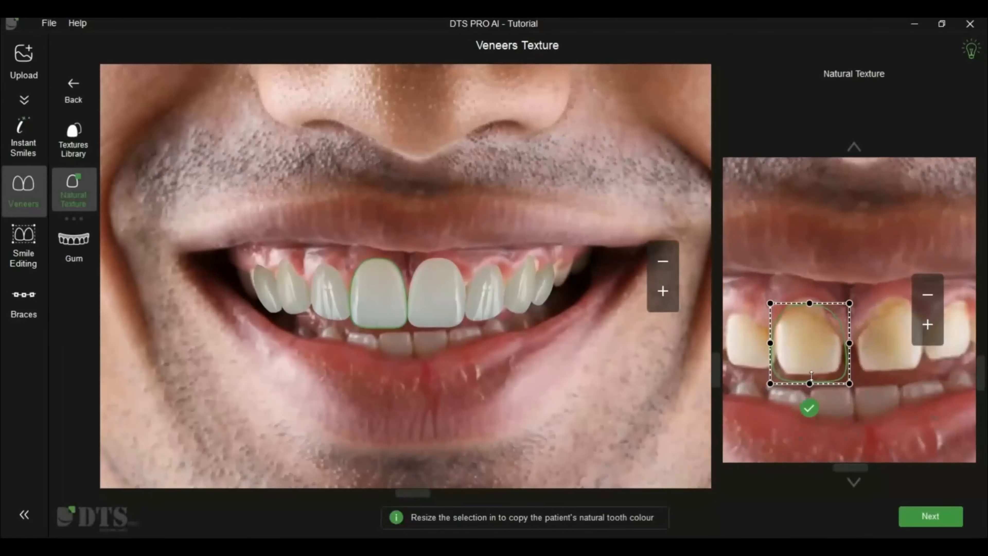
pyautogui.moveTo(810, 384); pyautogui.dragTo(812, 372)
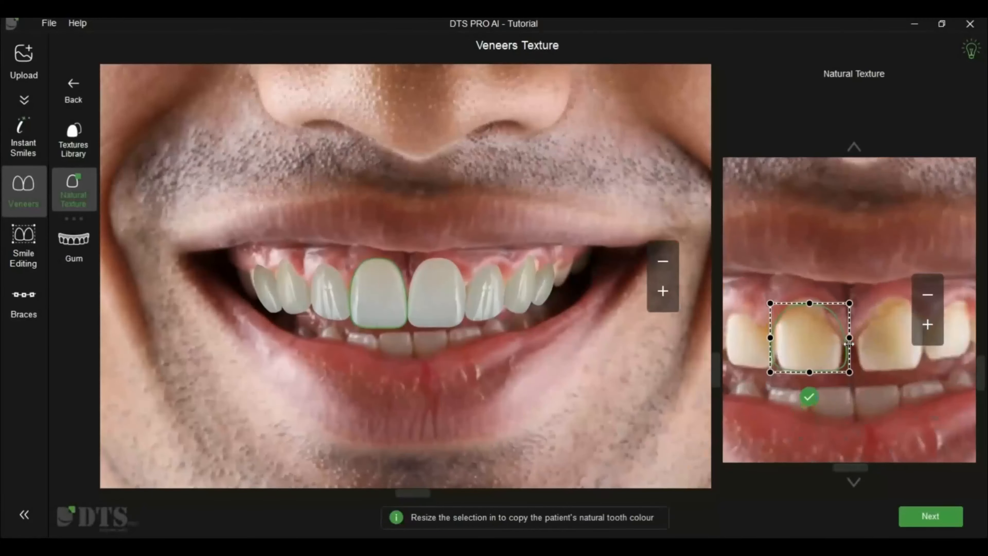
pyautogui.moveTo(849, 344); pyautogui.dragTo(842, 344)
pyautogui.click(811, 397)
# Copy the natural colour to the patient's right lateral incisor, canine and premolar veneers, tightening the selection around the canine.
pyautogui.click(748, 390)
pyautogui.moveTo(776, 325); pyautogui.dragTo(932, 314)
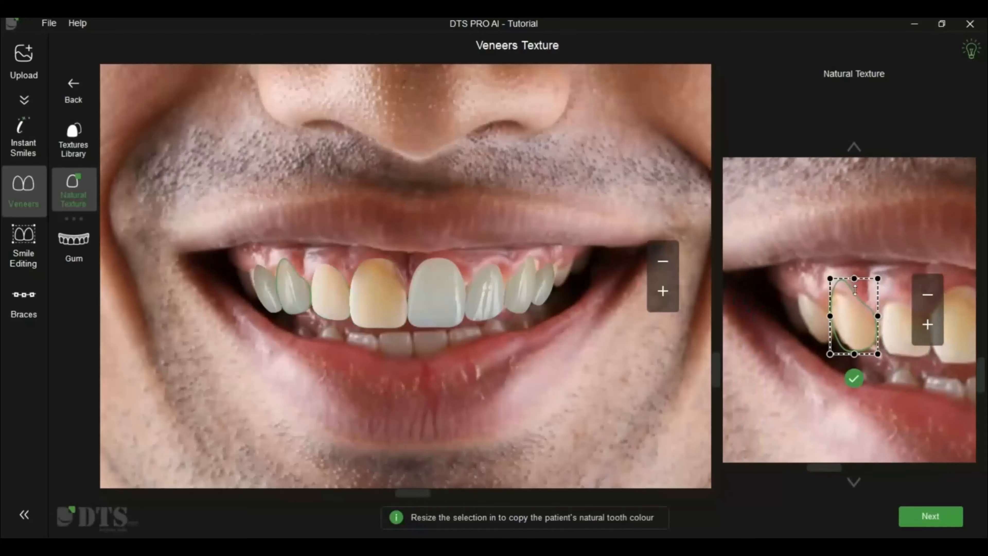
pyautogui.moveTo(855, 353); pyautogui.dragTo(839, 329)
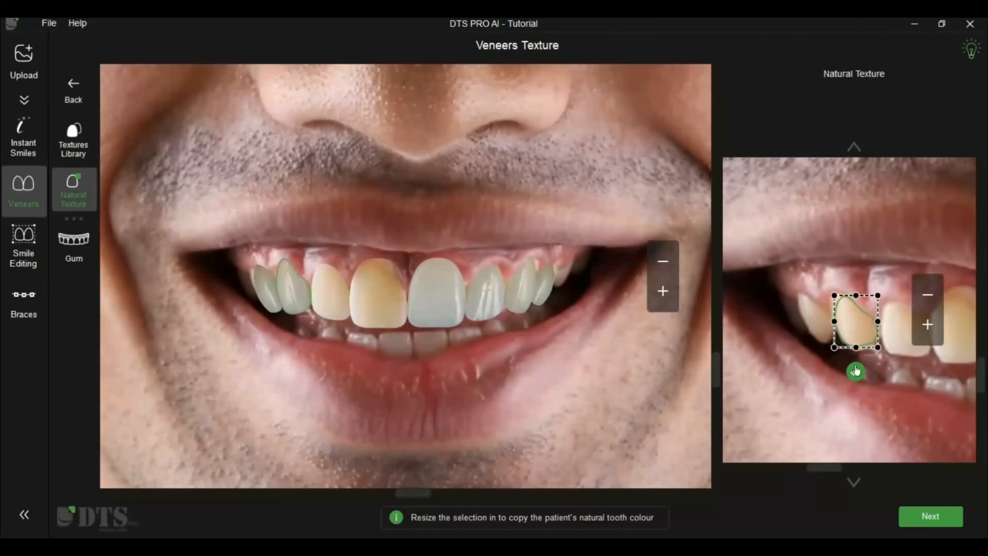
pyautogui.click(856, 372)
pyautogui.click(825, 370)
# Copy the natural tooth colour to the veneers on the patient's left central and lateral incisors.
pyautogui.moveTo(957, 319); pyautogui.dragTo(732, 316)
pyautogui.click(796, 384)
pyautogui.click(856, 375)
pyautogui.moveTo(889, 335); pyautogui.dragTo(844, 348)
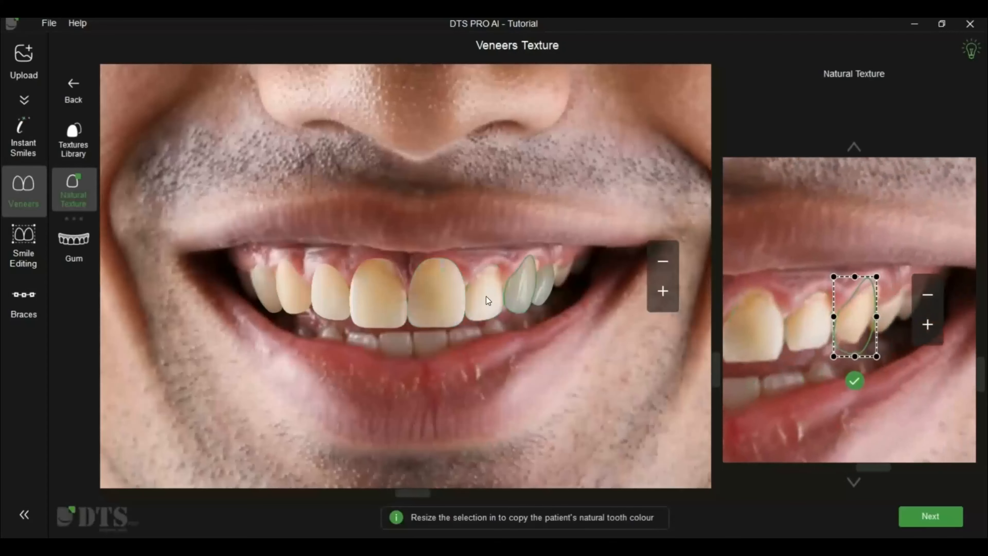
# Refit the selection to the patient's left lateral incisor, and copy the natural colour to it and to the left canine and premolar.
pyautogui.click(855, 381)
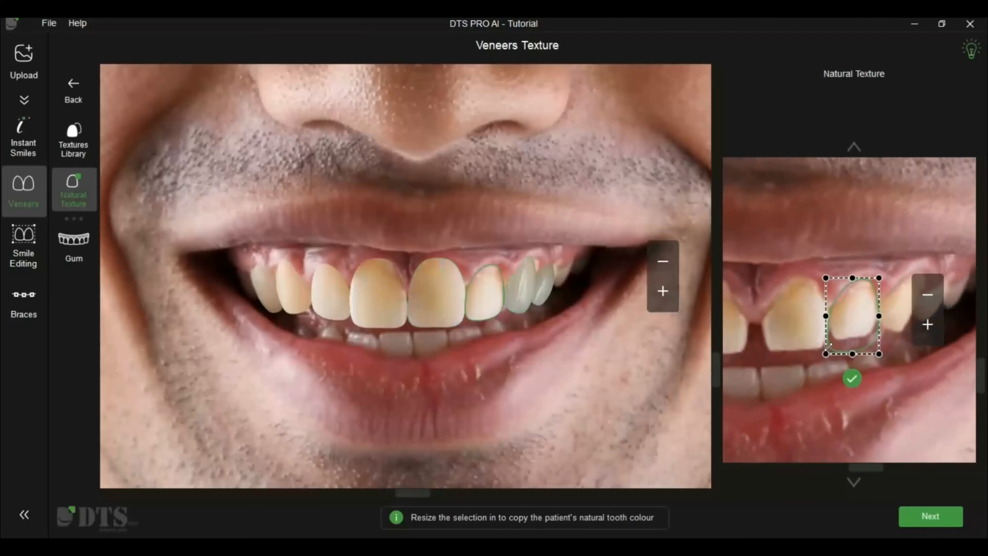
pyautogui.moveTo(827, 352); pyautogui.dragTo(864, 325)
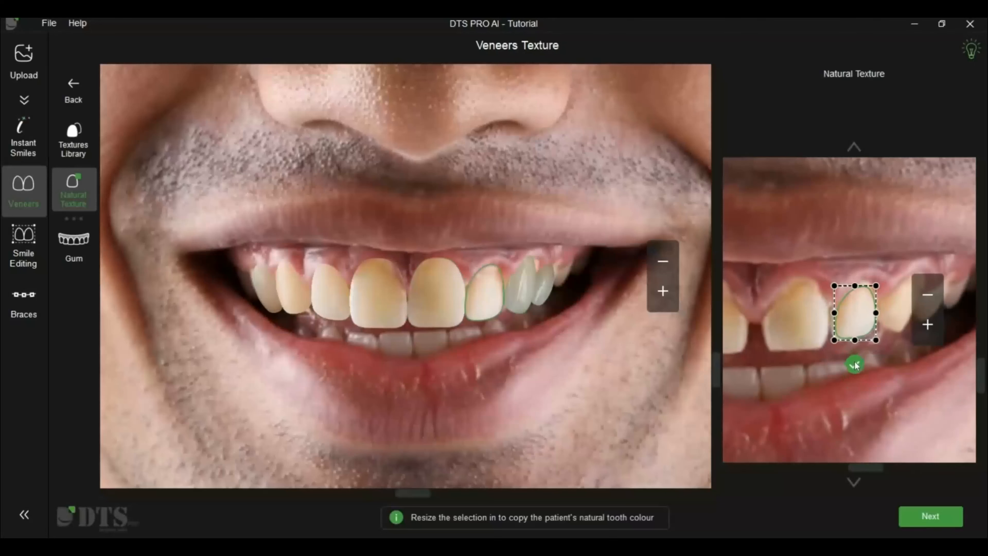
pyautogui.click(856, 365)
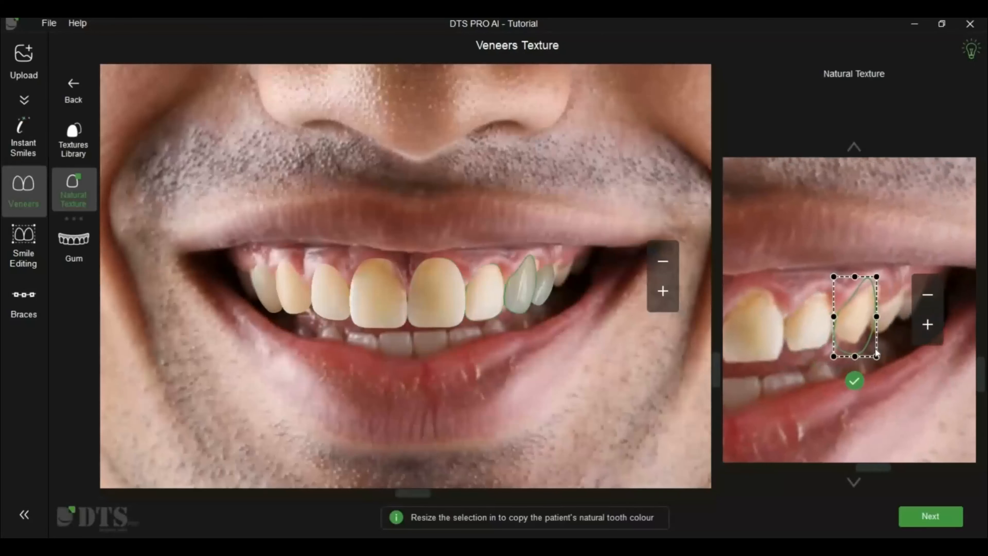
pyautogui.click(859, 357)
pyautogui.click(859, 356)
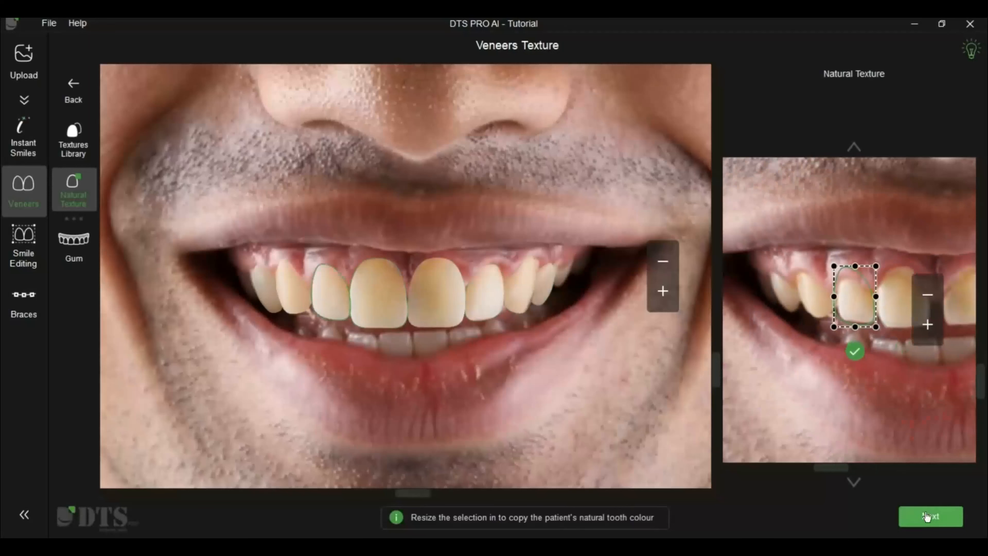
# Preview the naturally textured veneers and raise their whiteness slightly.
pyautogui.click(926, 516)
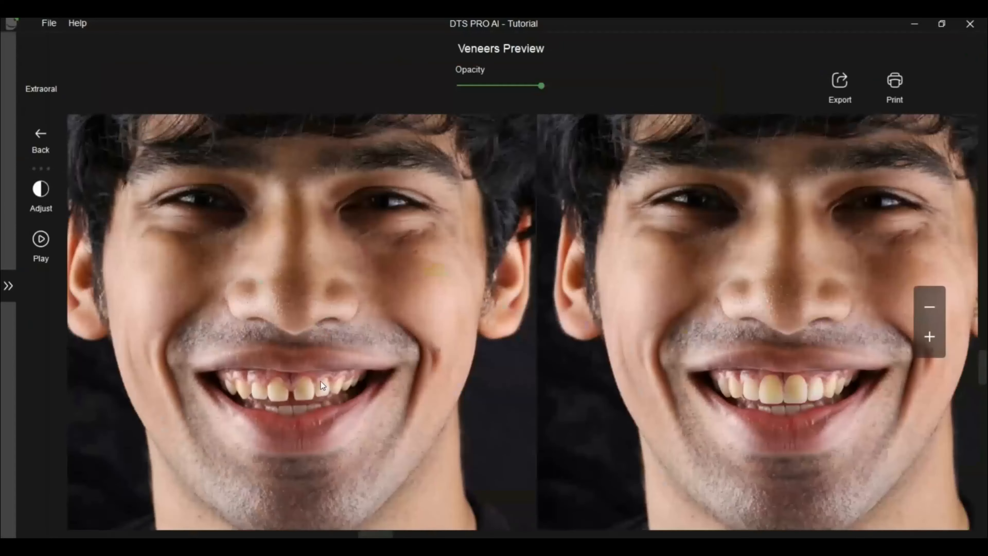
pyautogui.click(55, 209)
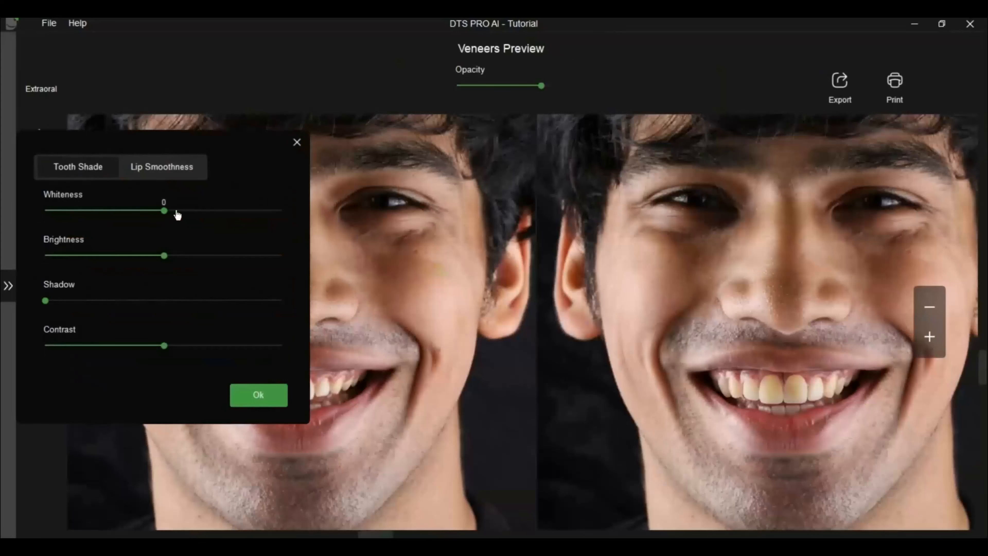
pyautogui.click(195, 212)
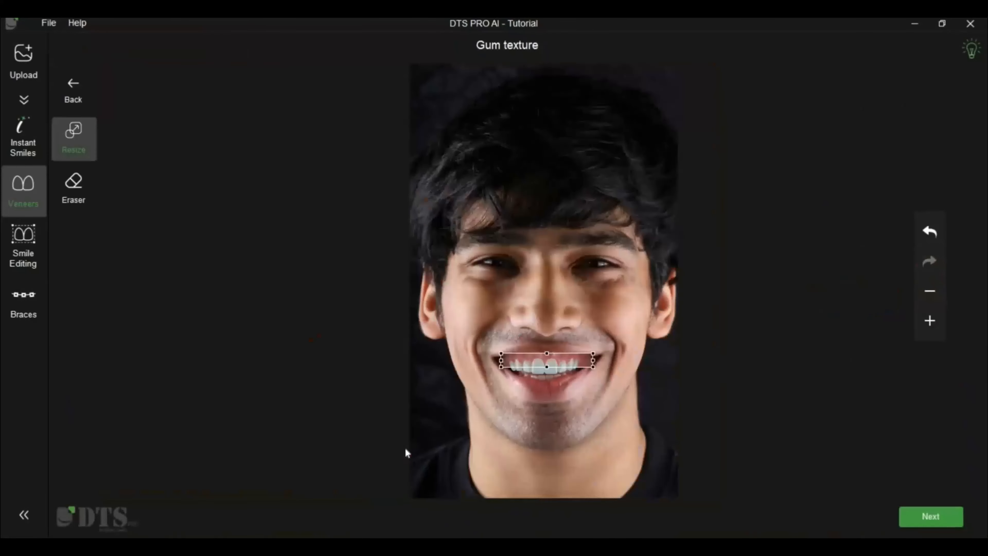
# Erase the excess gum texture beyond the outermost veneers on both sides of the mouth and accept the gum overlay.
pyautogui.scroll(3, 363, 244)
pyautogui.scroll(1, 408, 332)
pyautogui.scroll(-4, 432, 383)
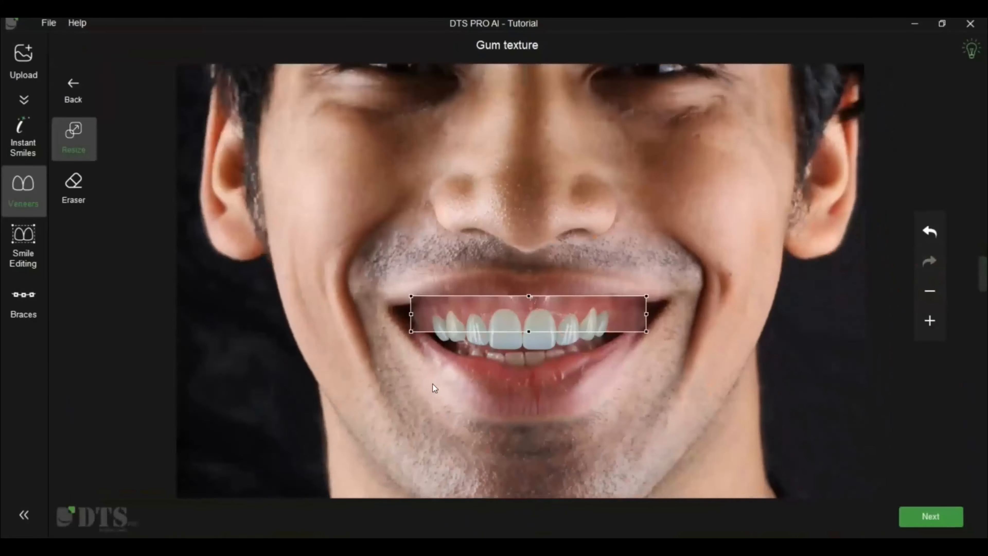
pyautogui.scroll(1, 431, 381)
pyautogui.click(73, 188)
pyautogui.scroll(1, 582, 278)
pyautogui.moveTo(336, 229); pyautogui.dragTo(346, 270)
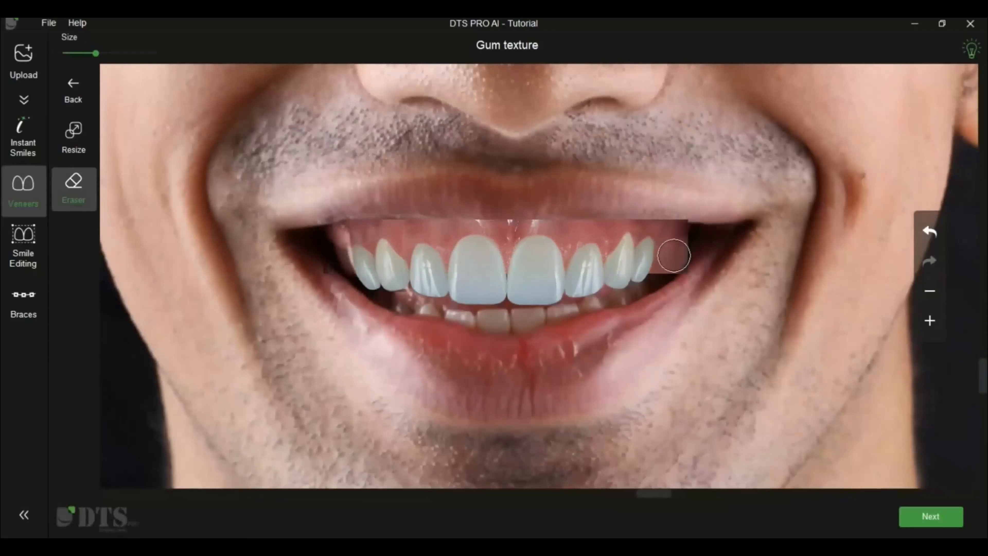
pyautogui.moveTo(677, 230)
pyautogui.mouseDown()
pyautogui.moveTo(671, 268)
pyautogui.moveTo(671, 208)
pyautogui.moveTo(660, 271)
pyautogui.mouseUp()
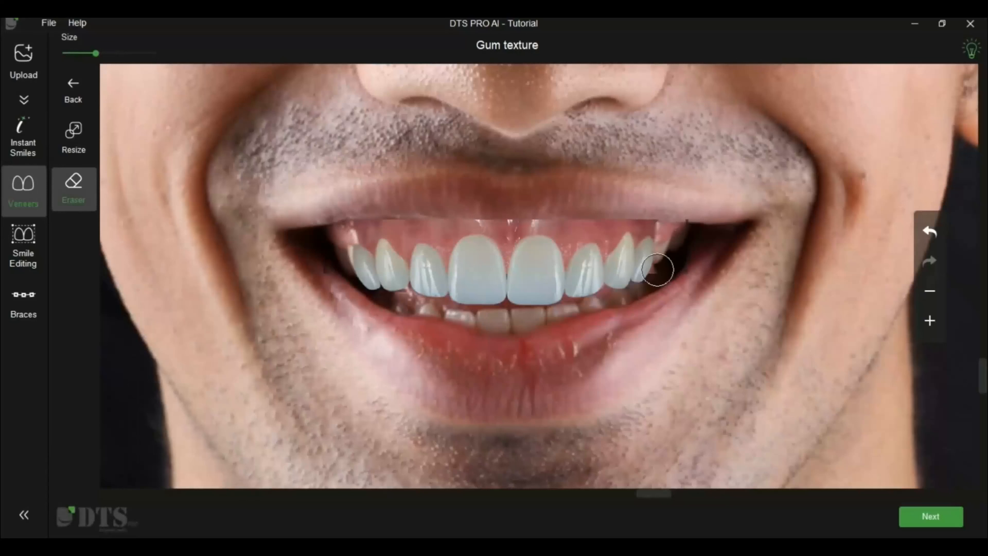
pyautogui.click(930, 517)
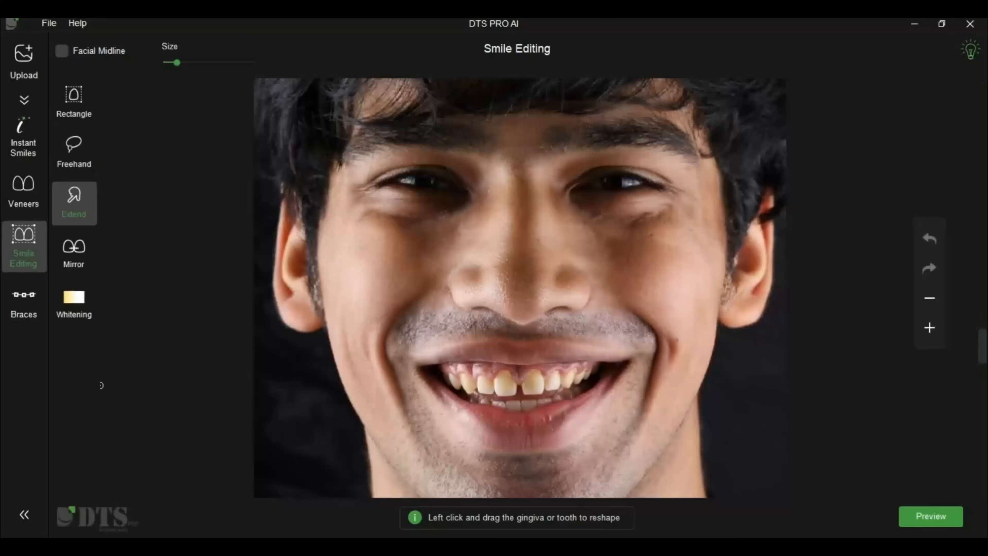
# Enlarge the Extend tool to size 111 and reshape the gingiva above the patient's right front teeth.
pyautogui.click(24, 515)
pyautogui.scroll(-3, 401, 273)
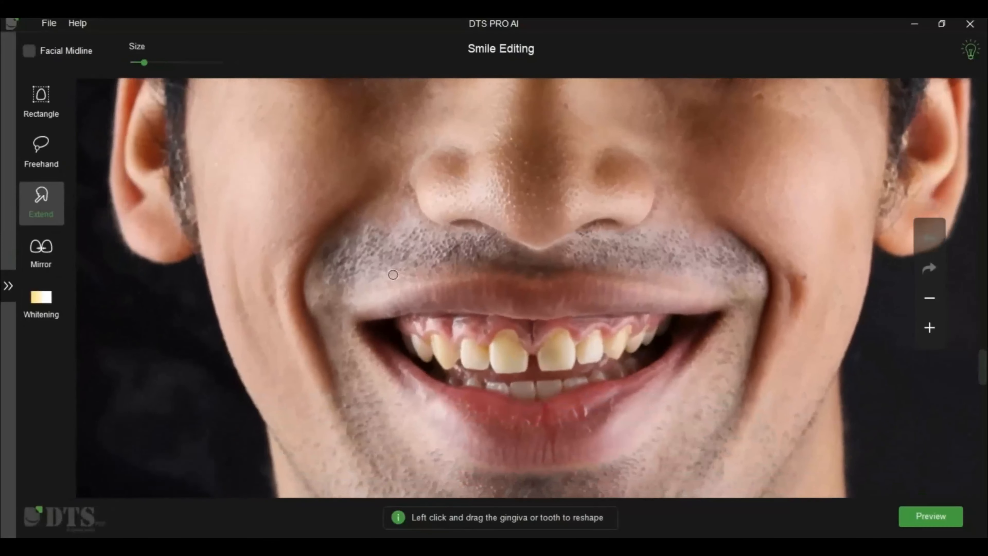
pyautogui.moveTo(144, 63); pyautogui.dragTo(187, 68)
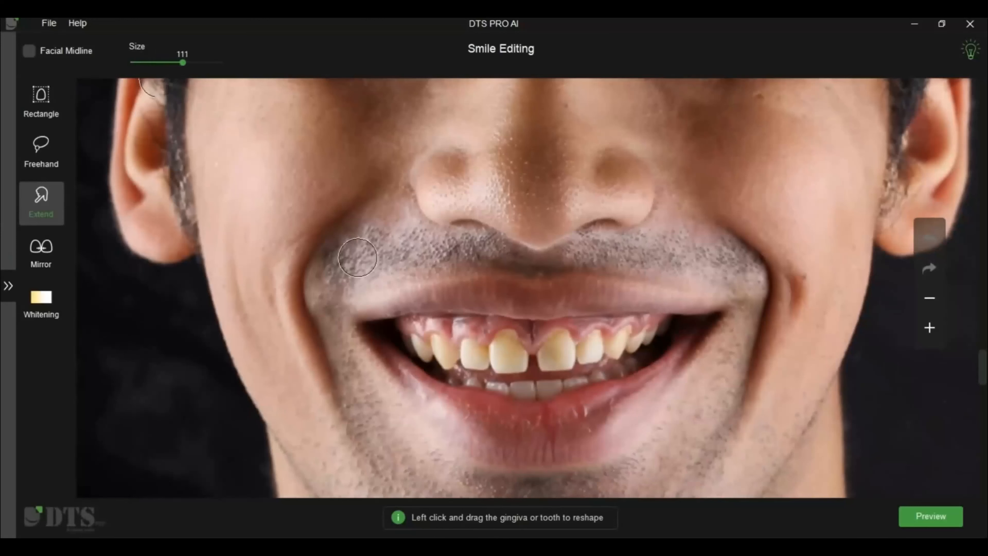
pyautogui.moveTo(474, 329); pyautogui.dragTo(490, 333)
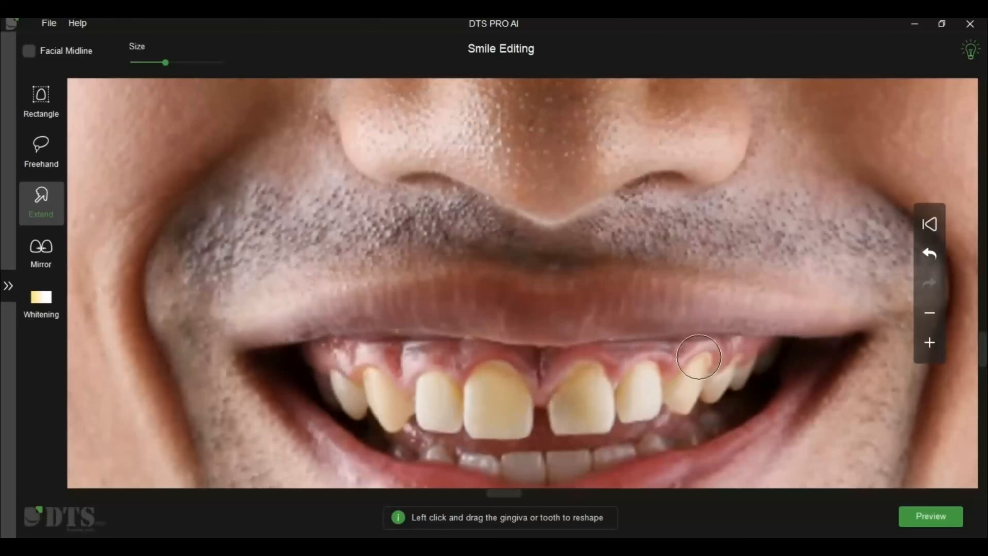
# Preview the edited smile, play the before-and-after comparison and return to smile editing.
pyautogui.click(932, 516)
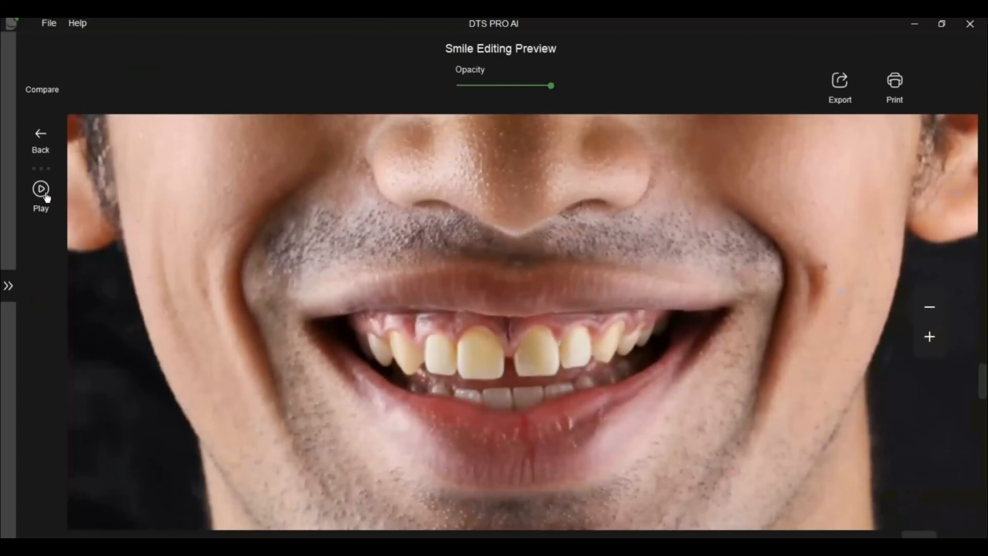
pyautogui.click(42, 190)
pyautogui.click(41, 142)
pyautogui.click(41, 153)
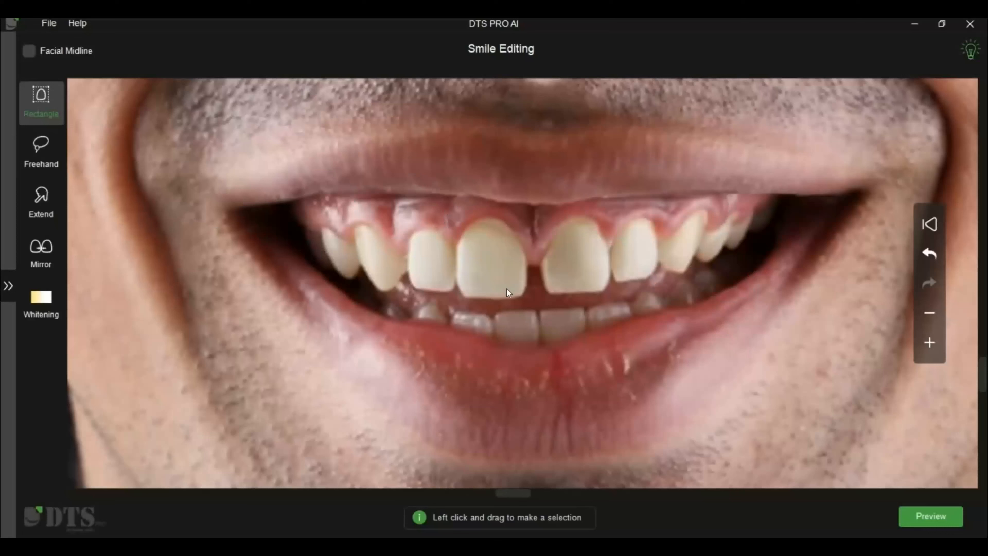
# Select the patient's right central incisor with a rectangle, show the facial midline and stretch the tooth's mesial edge to it.
pyautogui.moveTo(449, 197)
pyautogui.mouseDown()
pyautogui.moveTo(505, 287)
pyautogui.moveTo(529, 305)
pyautogui.moveTo(513, 283)
pyautogui.moveTo(497, 283)
pyautogui.moveTo(512, 284)
pyautogui.mouseUp()
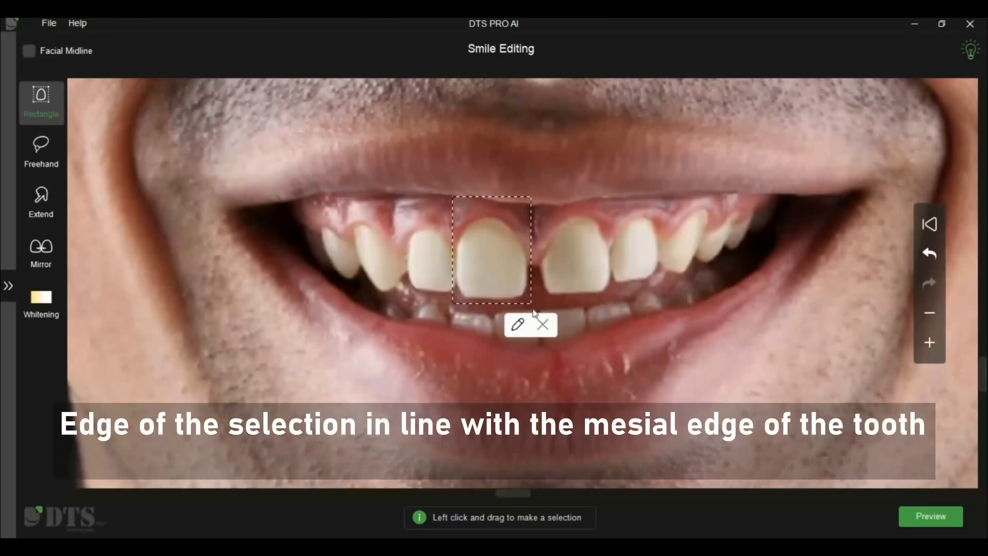
pyautogui.click(446, 198)
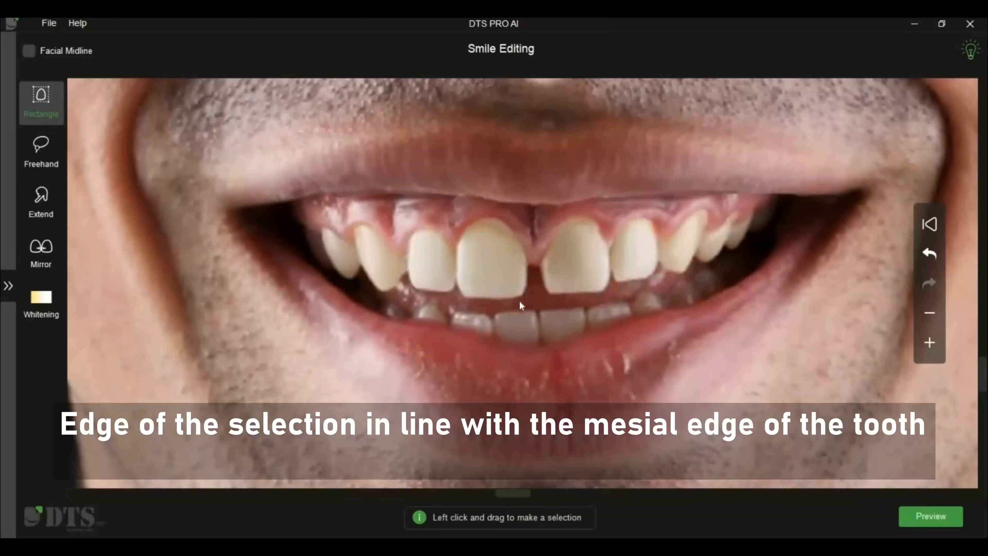
pyautogui.moveTo(520, 302); pyautogui.dragTo(529, 306)
pyautogui.click(30, 52)
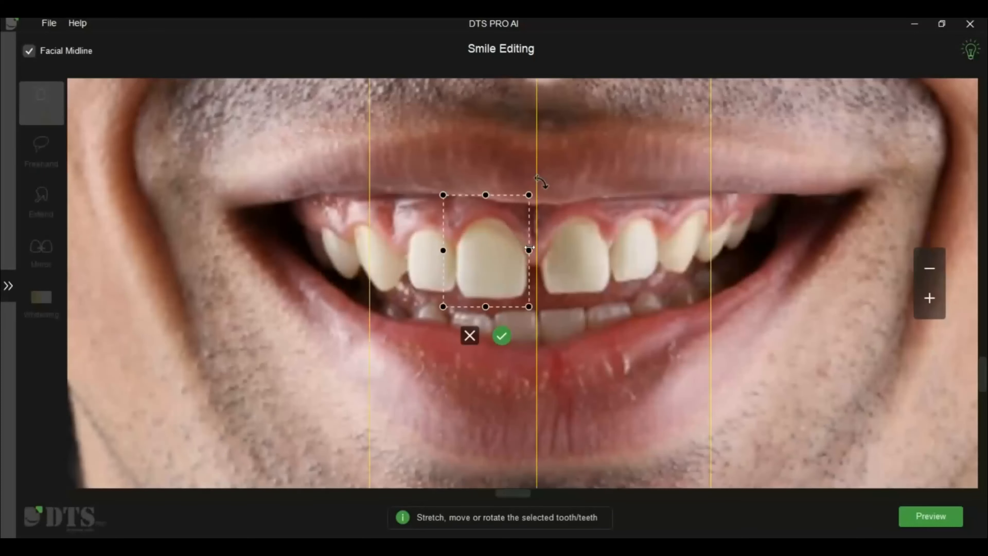
pyautogui.moveTo(529, 247); pyautogui.dragTo(539, 248)
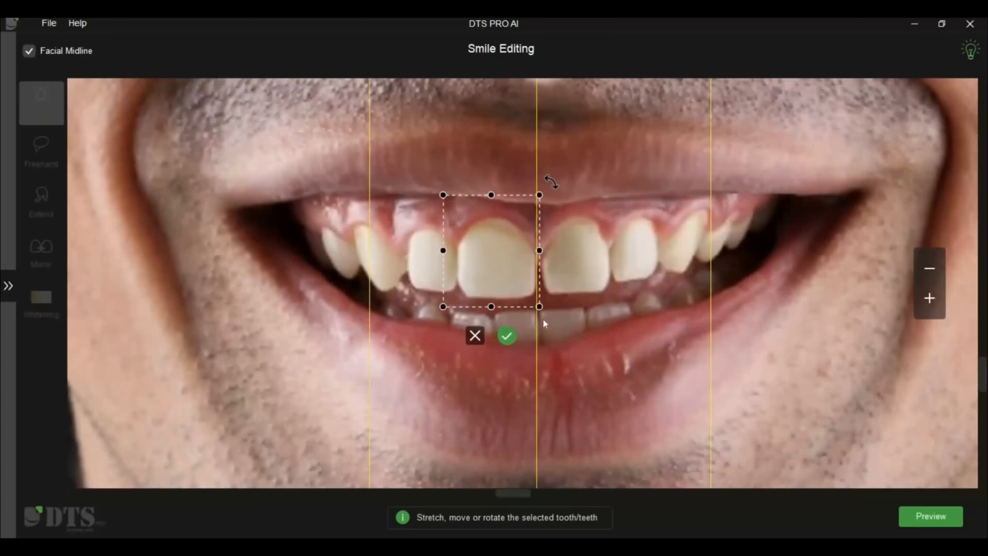
pyautogui.click(507, 336)
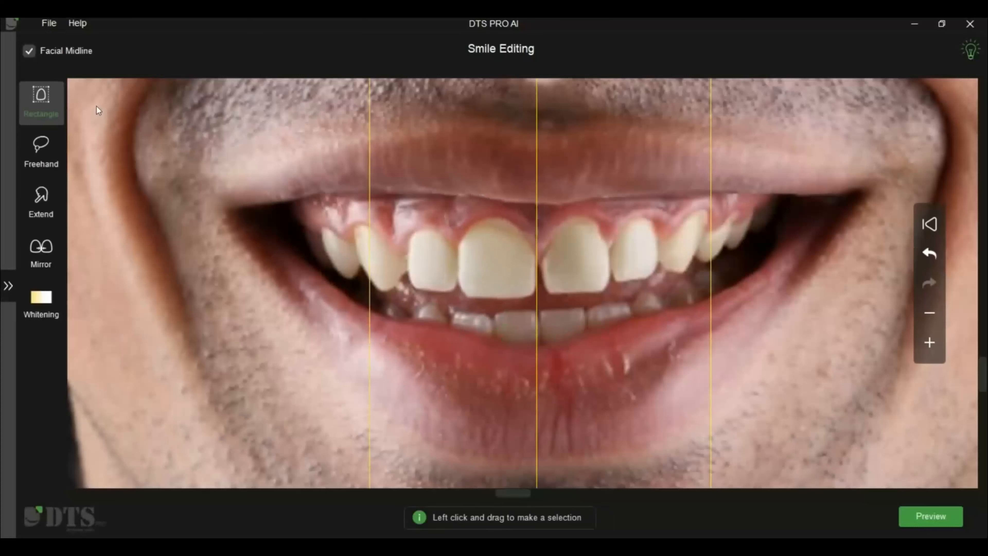
# Hide the facial midline and stretch the patient's left central incisor mesially to close the gap, rotating it slightly.
pyautogui.click(30, 52)
pyautogui.moveTo(540, 194); pyautogui.dragTo(633, 302)
pyautogui.moveTo(540, 248); pyautogui.dragTo(533, 248)
pyautogui.moveTo(640, 180); pyautogui.dragTo(642, 183)
pyautogui.click(595, 329)
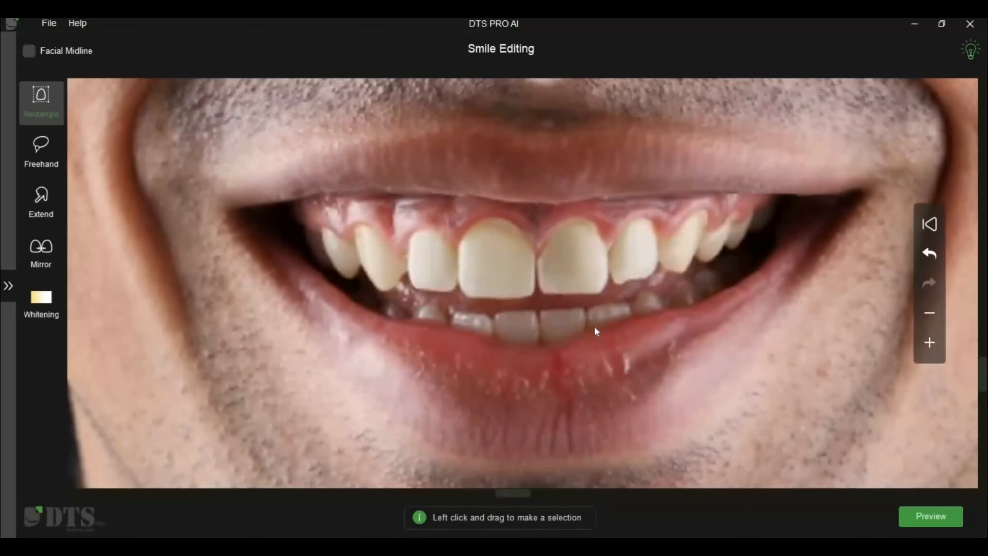
pyautogui.scroll(-2, 595, 327)
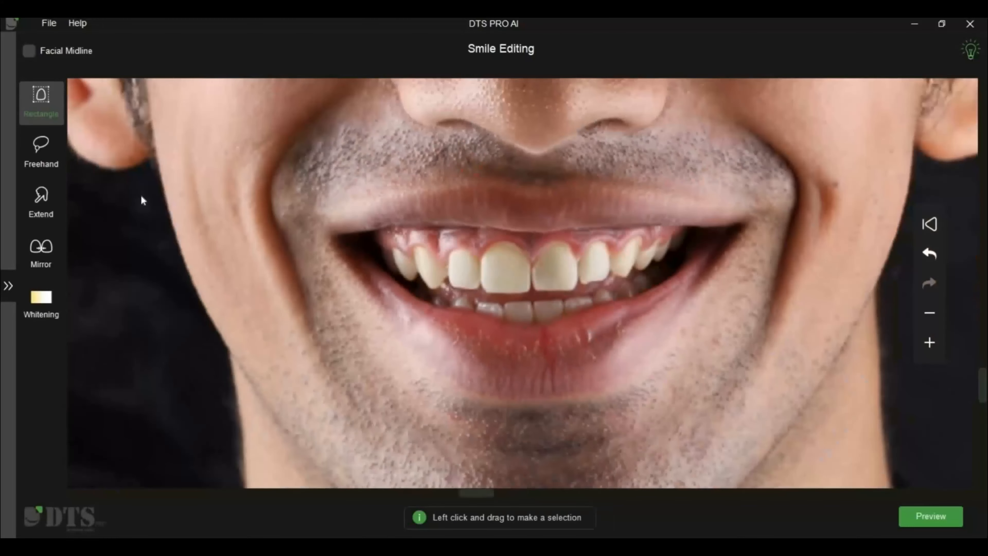
pyautogui.scroll(2, 141, 199)
pyautogui.click(41, 202)
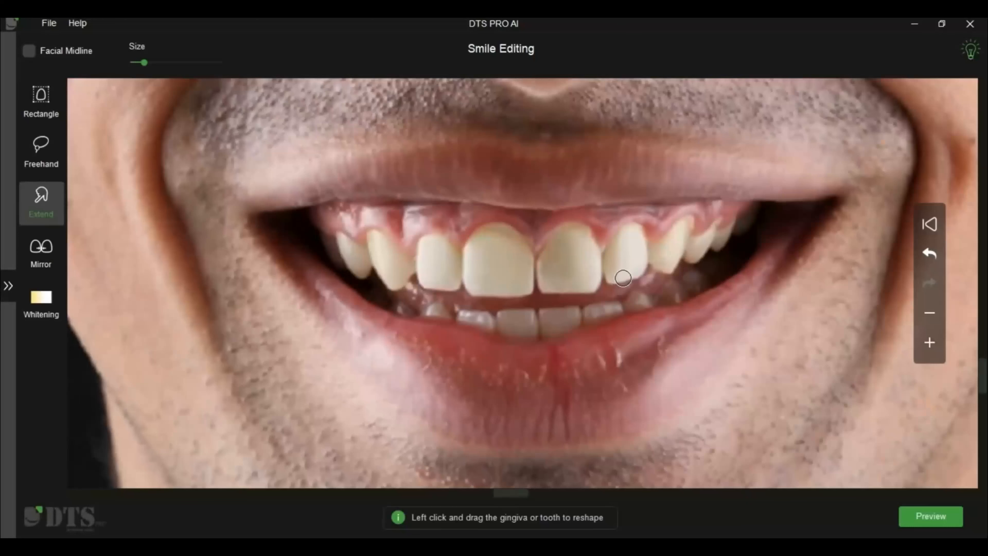
pyautogui.scroll(-2, 658, 334)
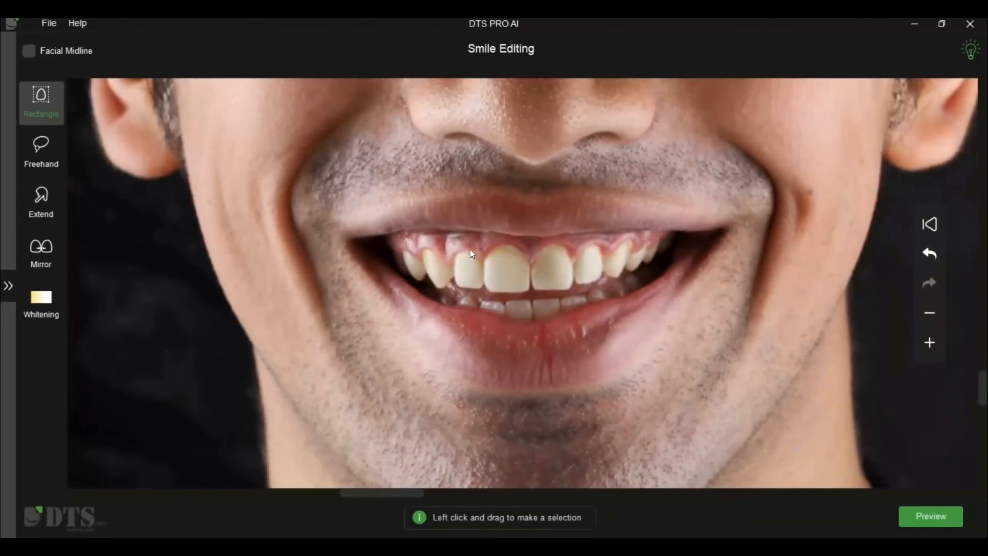
# Select the four upper incisors with a rectangle, lengthen them downward, extend the selection slightly upward and apply the edit.
pyautogui.scroll(2, 522, 272)
pyautogui.moveTo(419, 210); pyautogui.dragTo(638, 303)
pyautogui.click(627, 323)
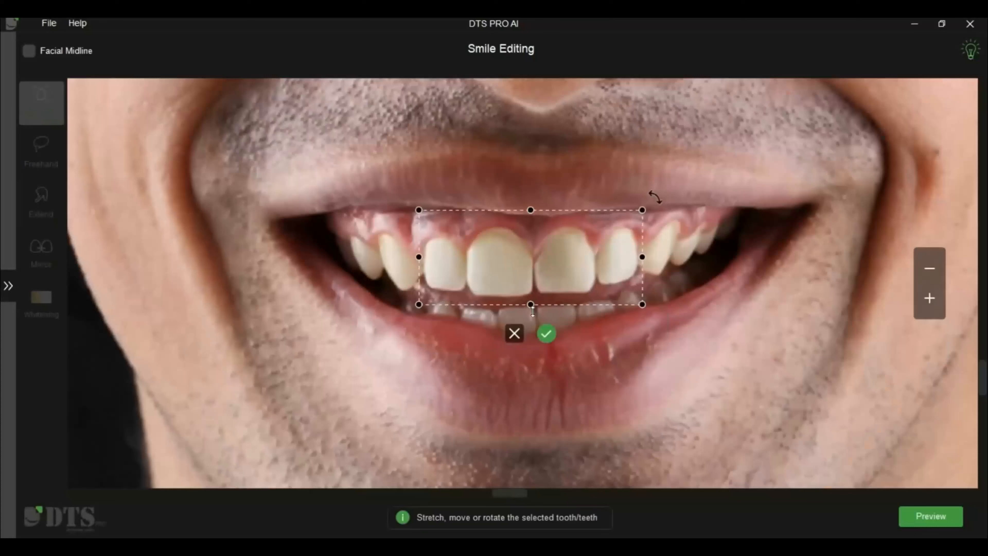
pyautogui.moveTo(531, 303); pyautogui.dragTo(534, 302)
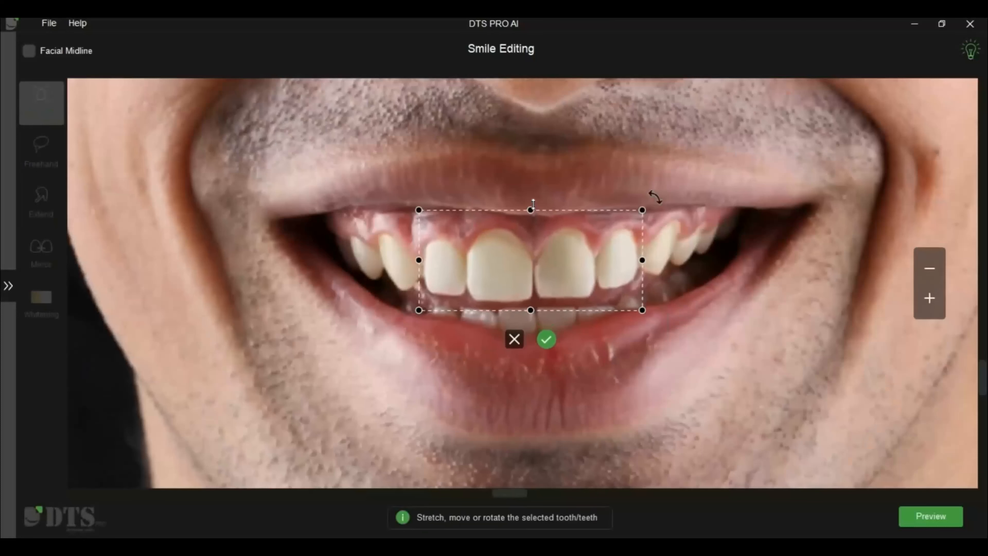
pyautogui.moveTo(534, 204); pyautogui.dragTo(534, 208)
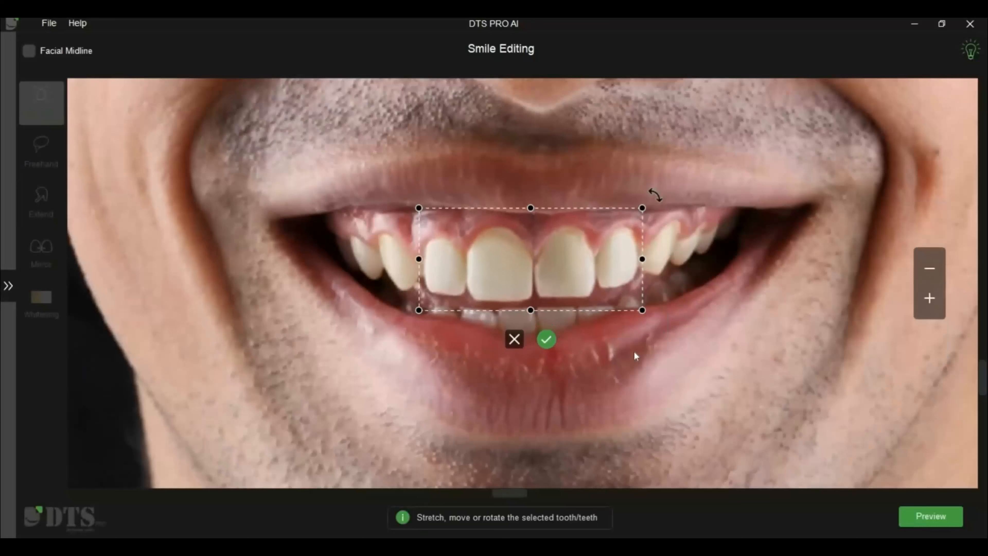
pyautogui.press('Return')
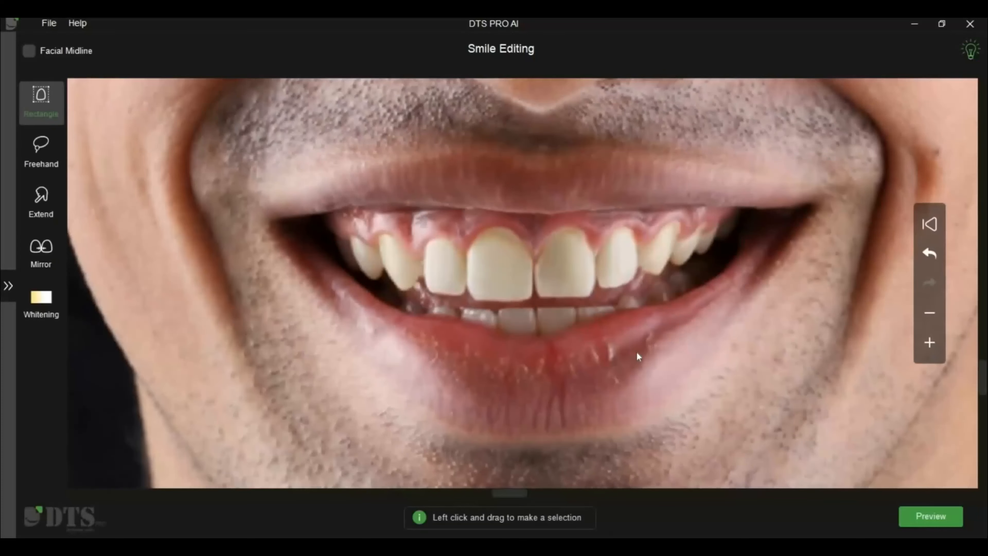
# Undo the latest smile edits one by one and revert all remaining changes to the original teeth.
pyautogui.click(931, 255)
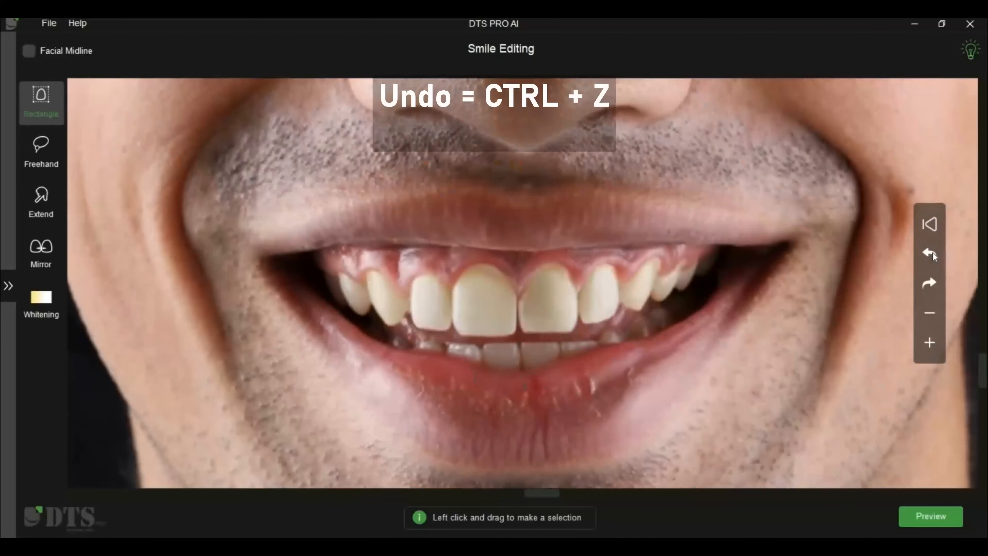
pyautogui.click(932, 254)
pyautogui.click(926, 260)
pyautogui.click(930, 224)
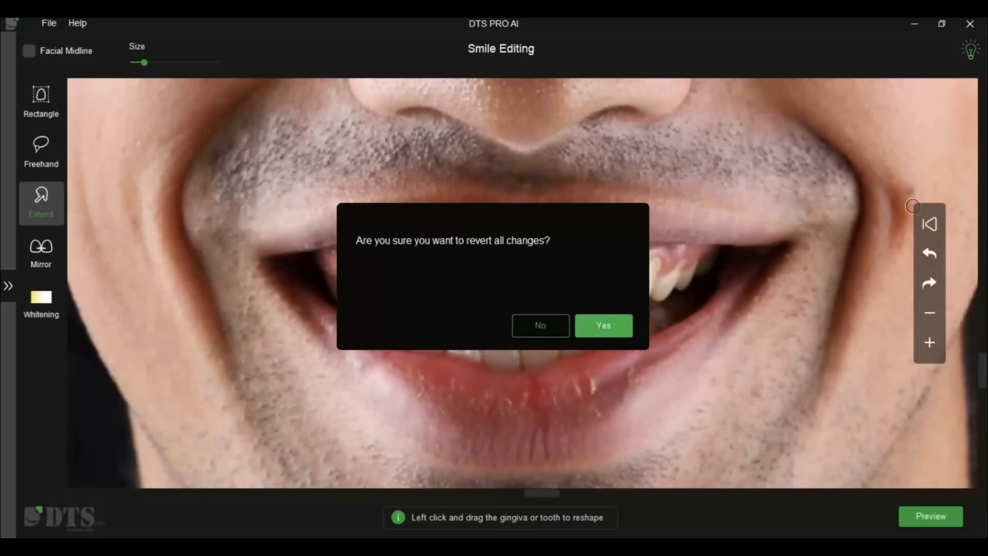
pyautogui.click(619, 329)
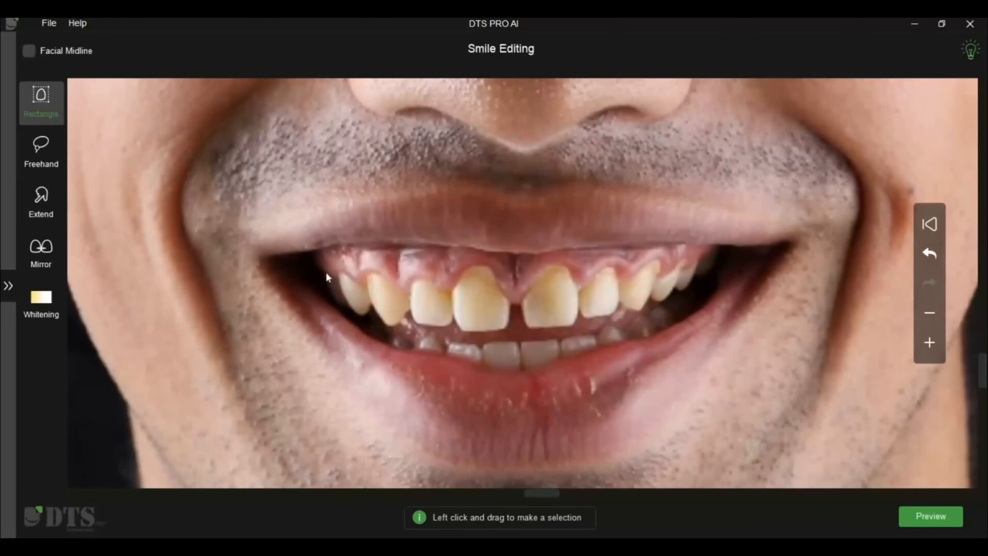
# Select the patient's right upper teeth with a rectangle ending at the central incisor's mesial edge and move them toward the midline.
pyautogui.moveTo(265, 231); pyautogui.dragTo(511, 336)
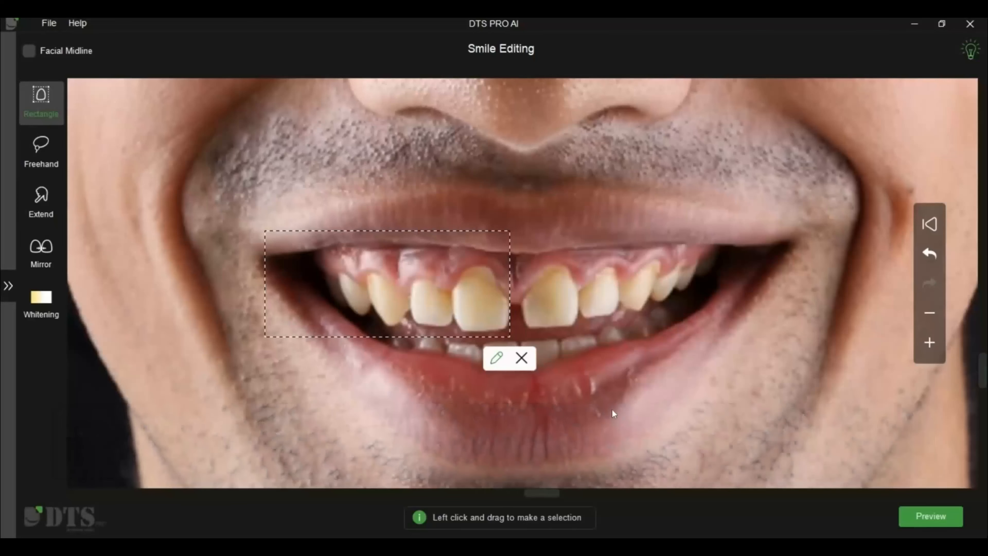
pyautogui.hotkey('ctrl', 't')
pyautogui.press('Right')
pyautogui.press('Right')
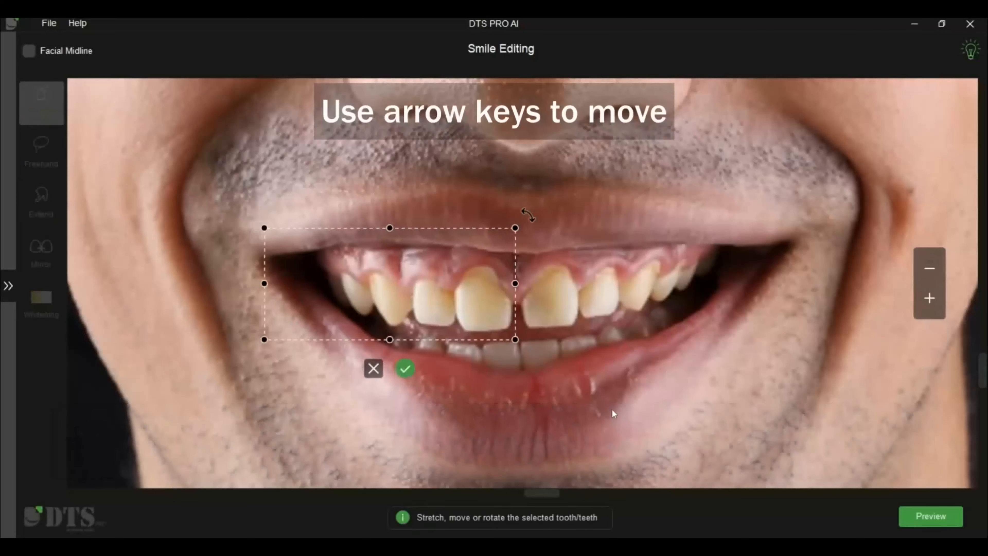
pyautogui.press('Return')
# Select the patient's left upper teeth from the central incisor's mesial edge outward and move them mesially to close the gap.
pyautogui.moveTo(522, 233); pyautogui.dragTo(753, 329)
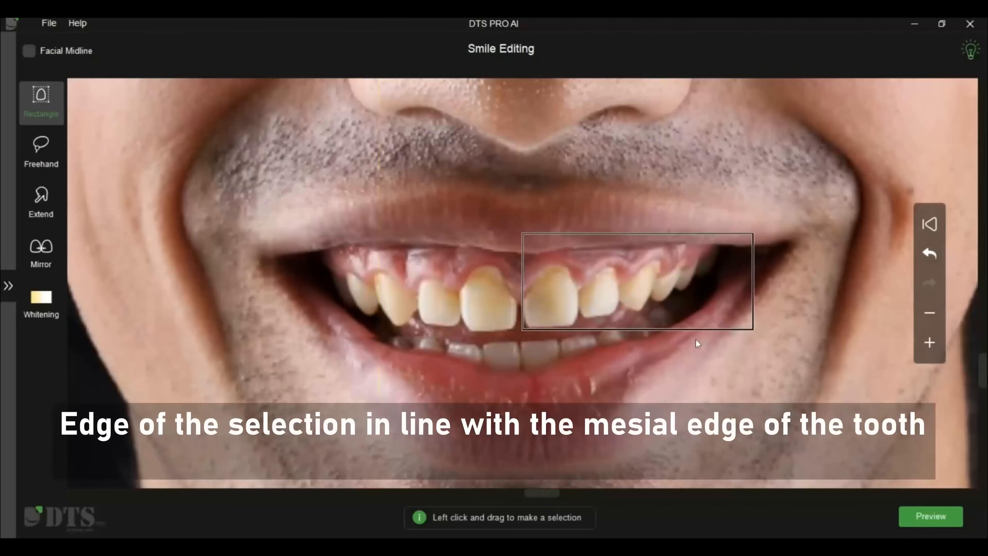
pyautogui.click(739, 349)
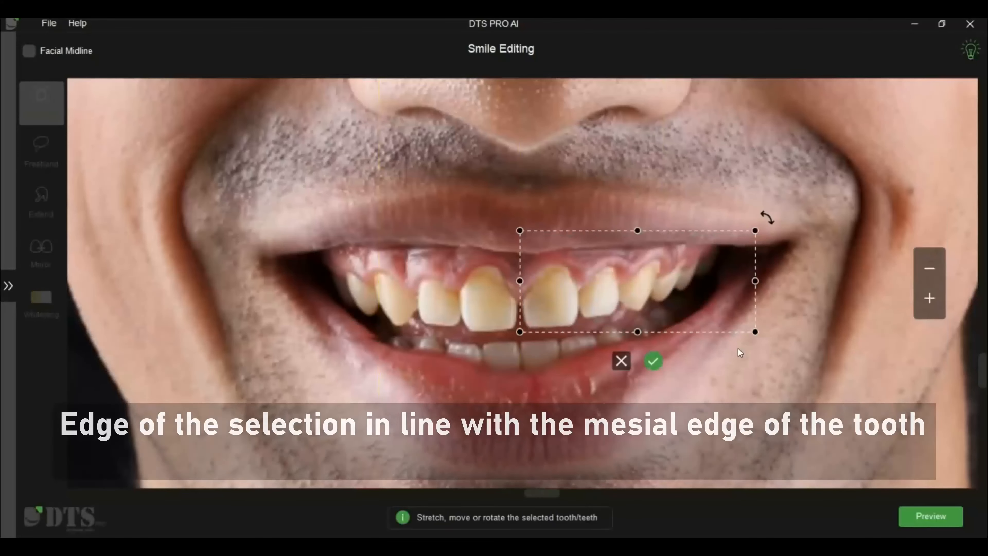
pyautogui.moveTo(638, 281); pyautogui.dragTo(632, 281)
pyautogui.click(648, 360)
# Preview the gap closure and play the before-and-after comparison.
pyautogui.click(931, 516)
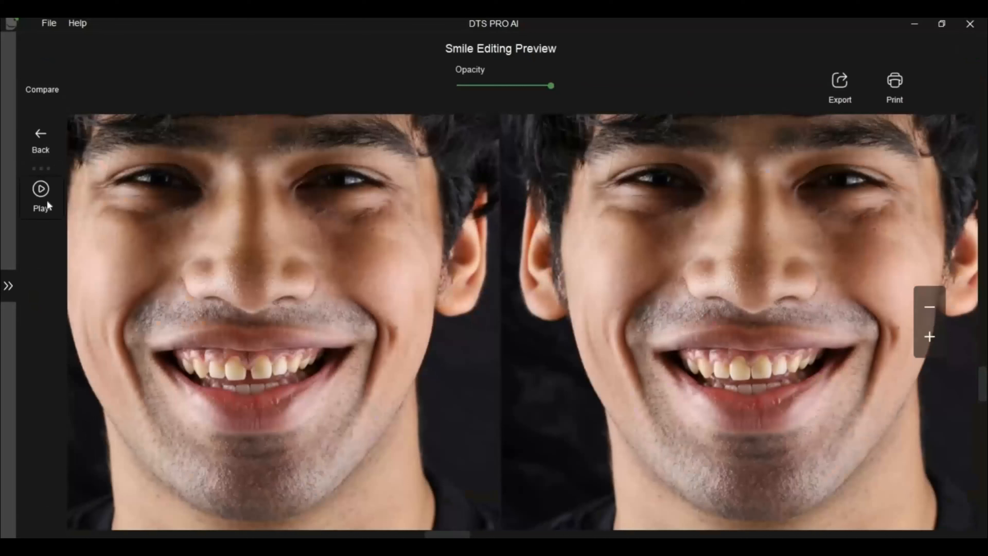
pyautogui.click(47, 200)
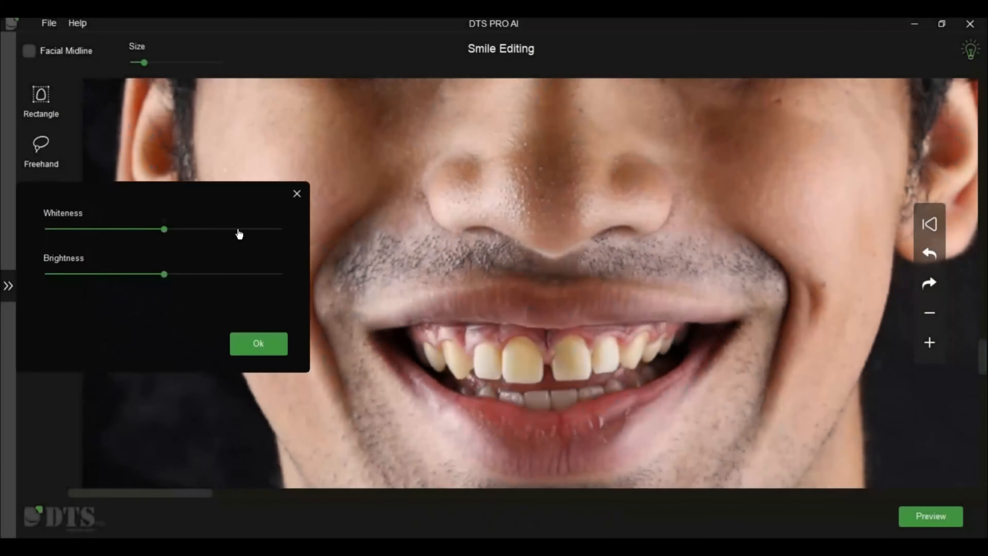
# Whiten the teeth by increasing the Whiteness level and apply the whitening.
pyautogui.moveTo(164, 229); pyautogui.dragTo(203, 229)
pyautogui.click(262, 346)
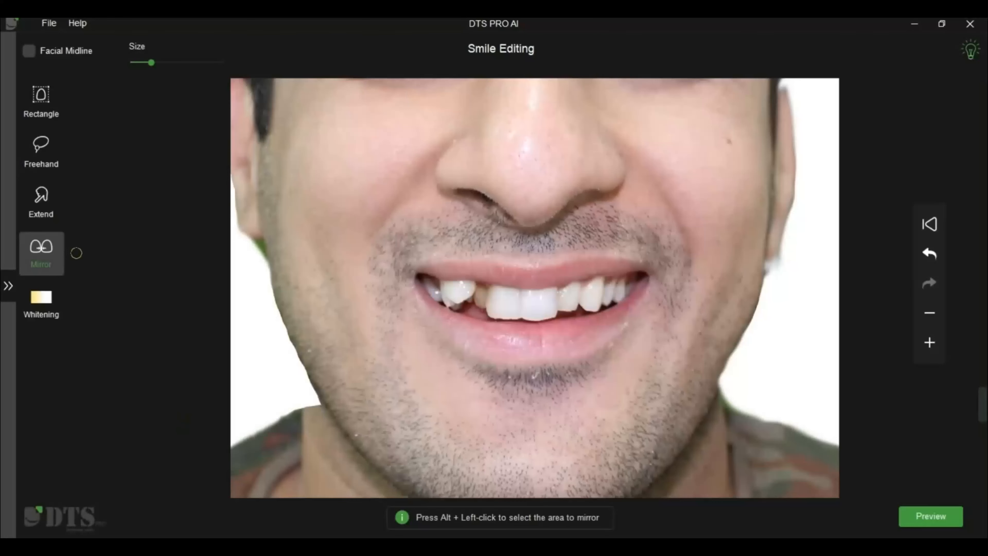
# Reduce the Mirror tool's brush size for the portrait with the uneven upper teeth.
pyautogui.click(145, 63)
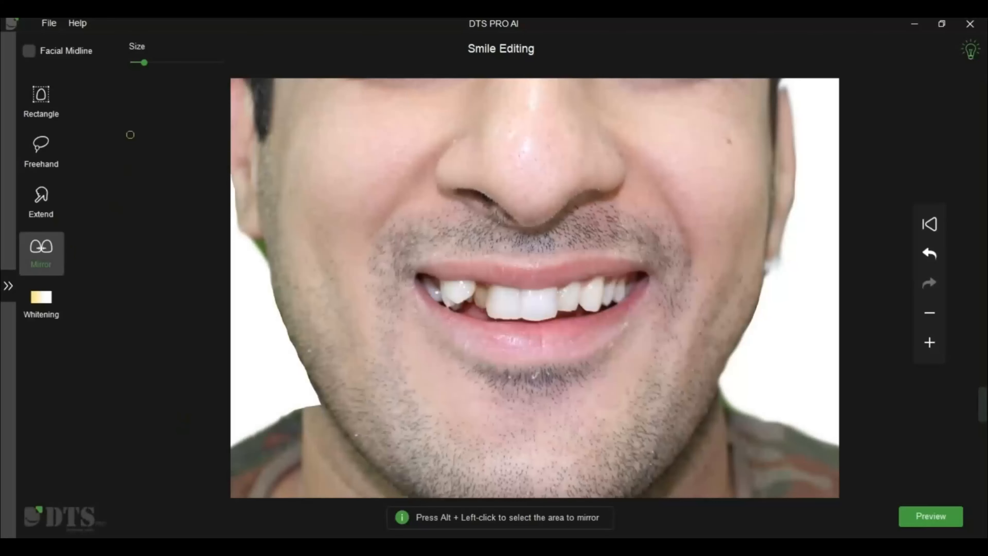